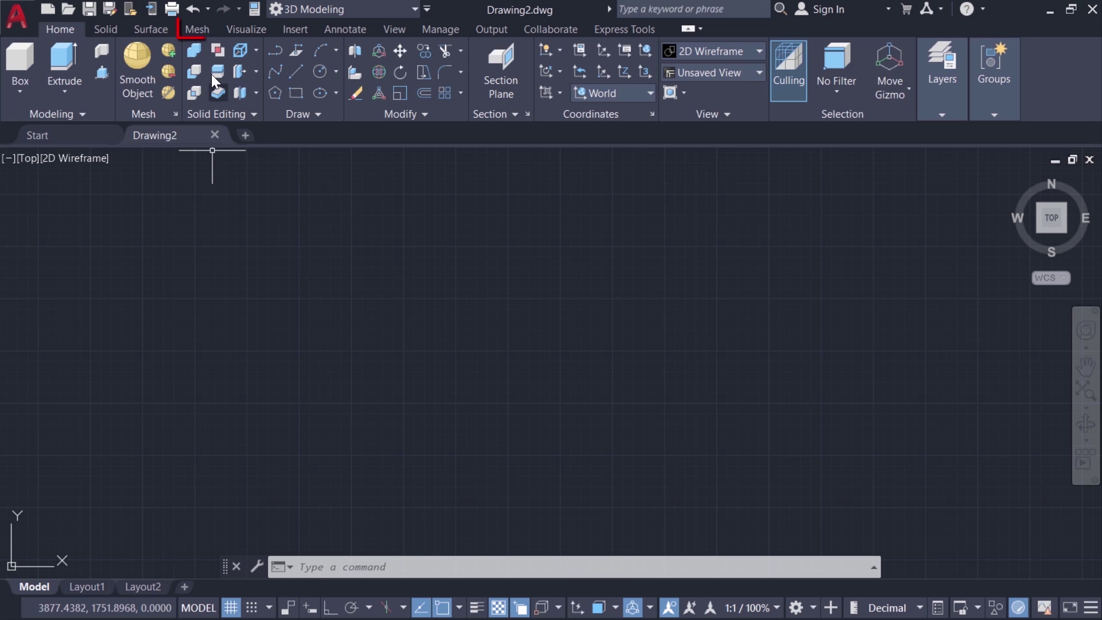
In a south-west isometric view, draw a flat mesh box from two base corners and a height
click(204, 30)
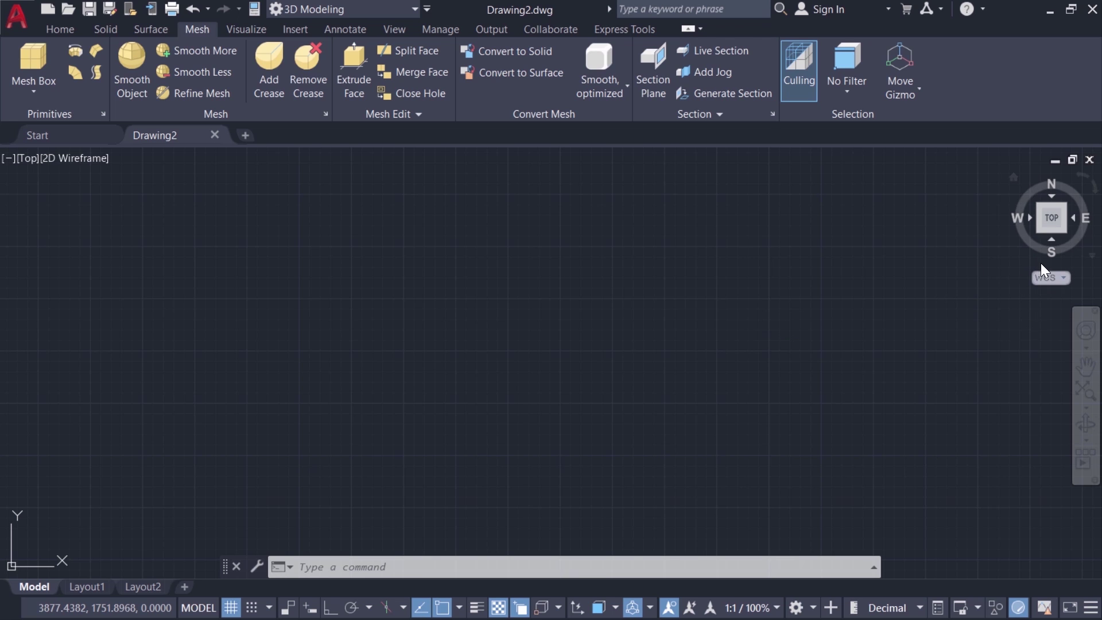
mouse_move(1036, 240)
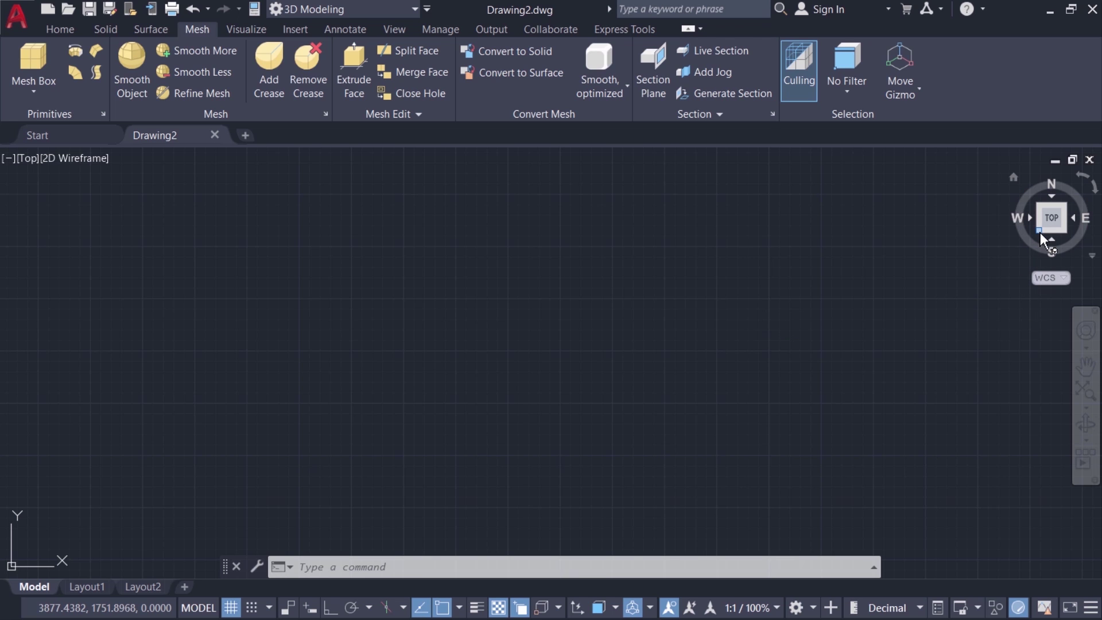
click(1039, 229)
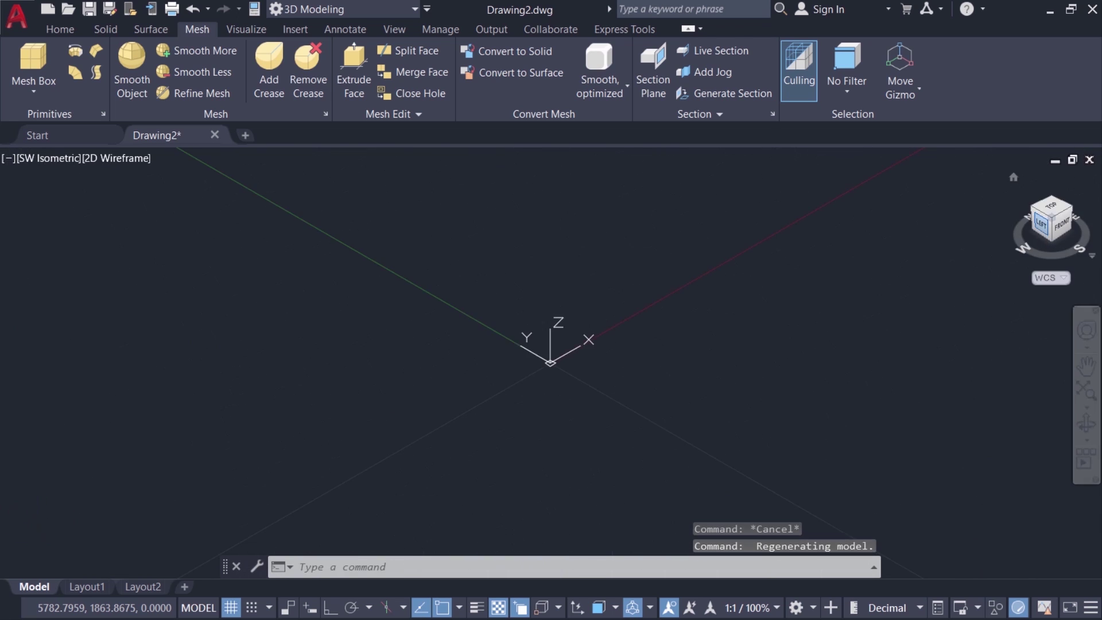
click(34, 88)
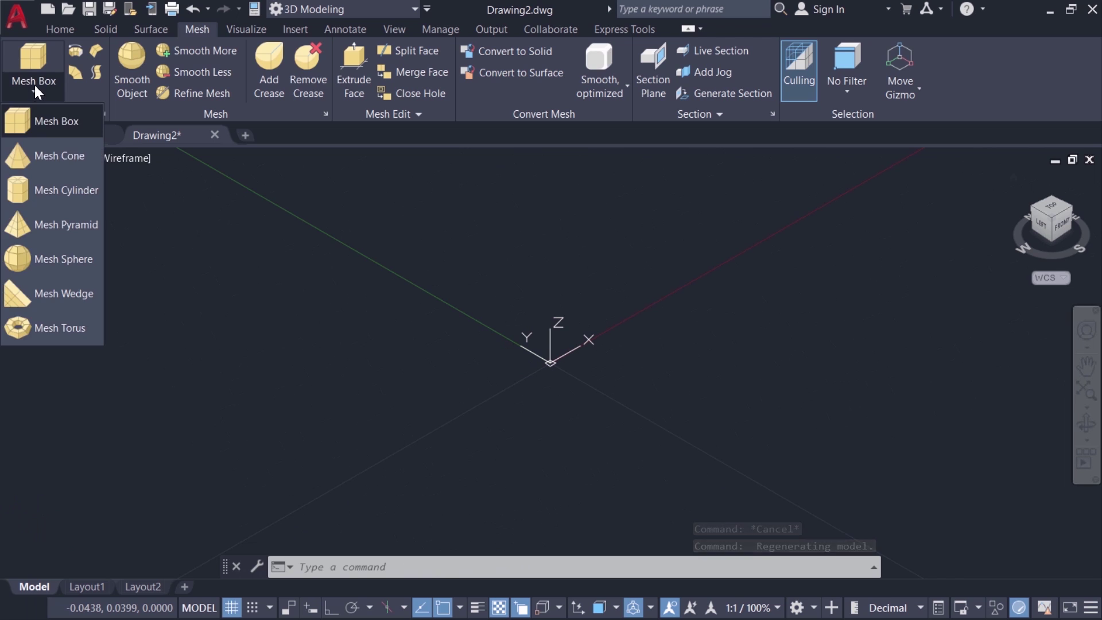
click(64, 122)
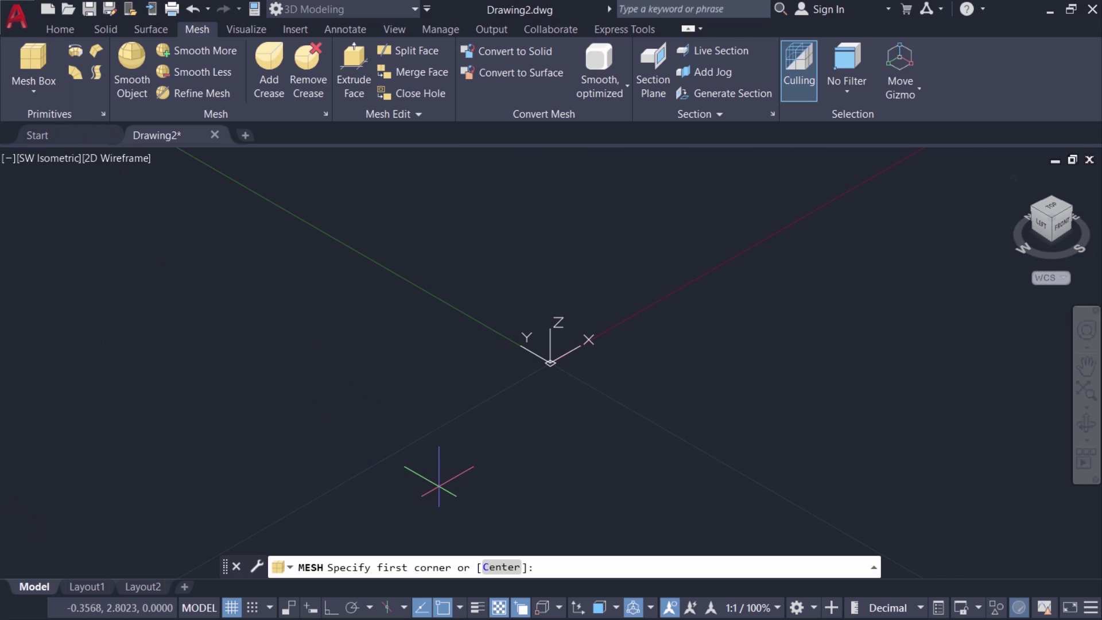
click(415, 491)
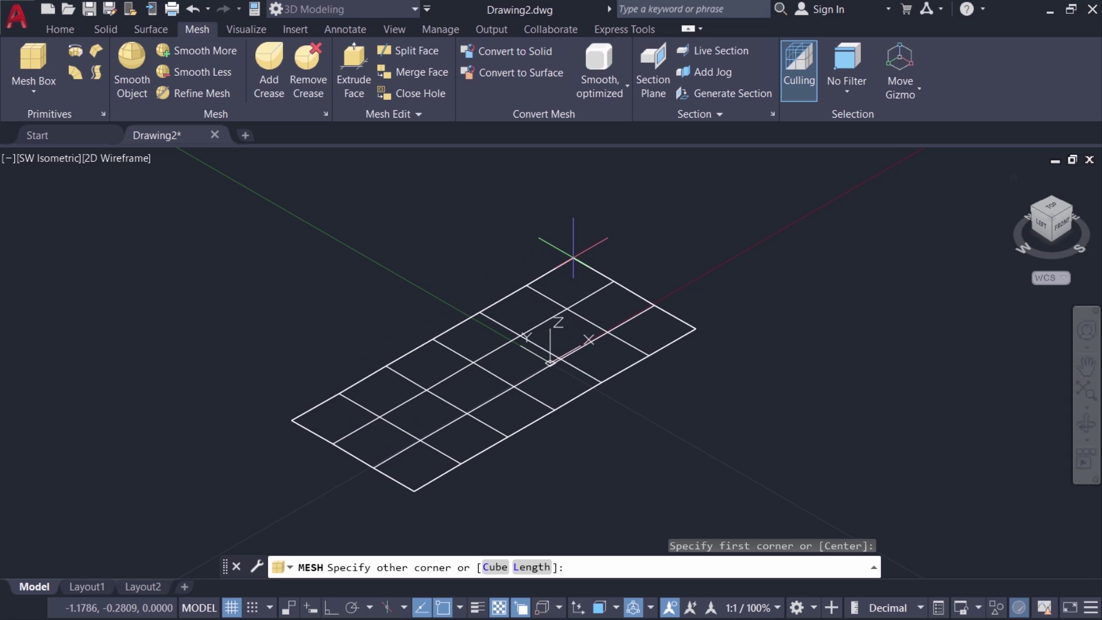
click(577, 252)
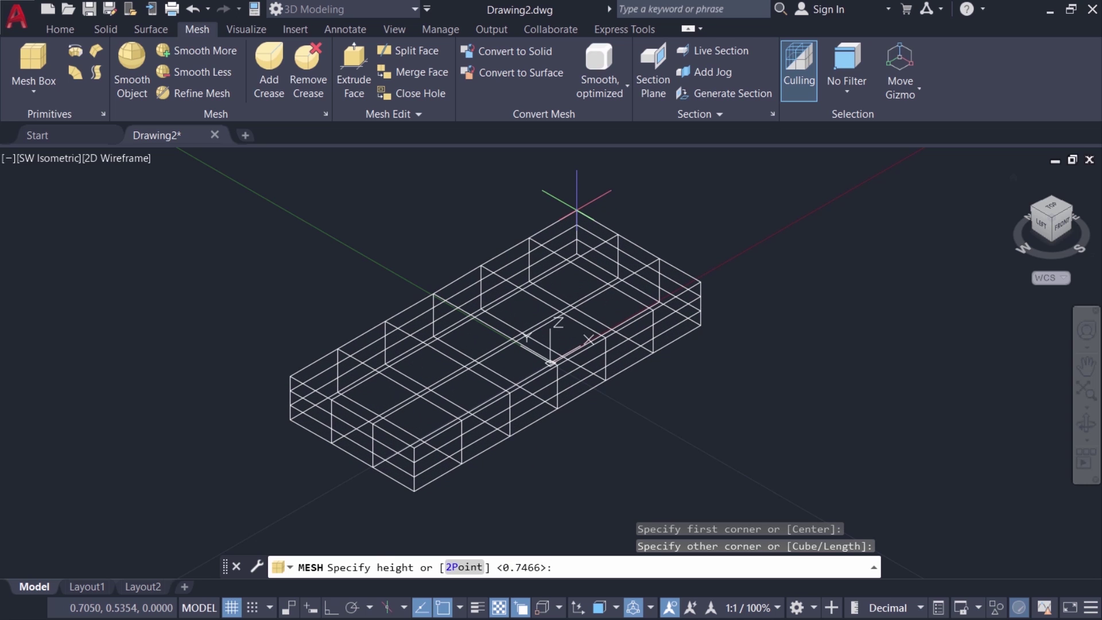
click(576, 211)
Set the visual style to Shaded with Edges
click(109, 159)
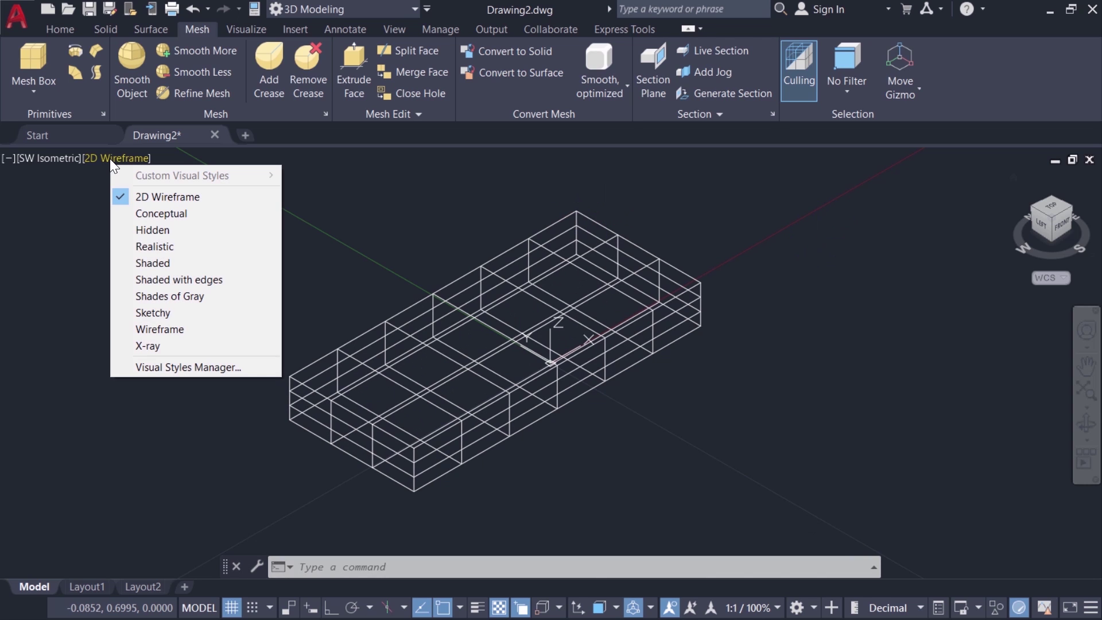
click(146, 280)
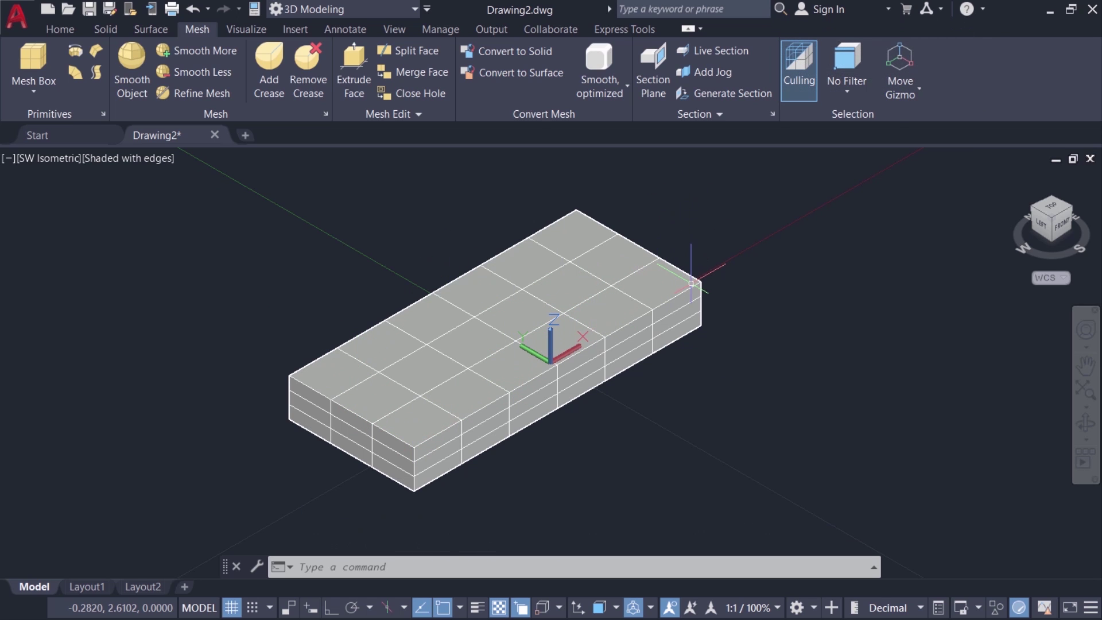
click(105, 29)
Draw a solid box beside the mesh box, pan so both fit, then undo it
click(29, 53)
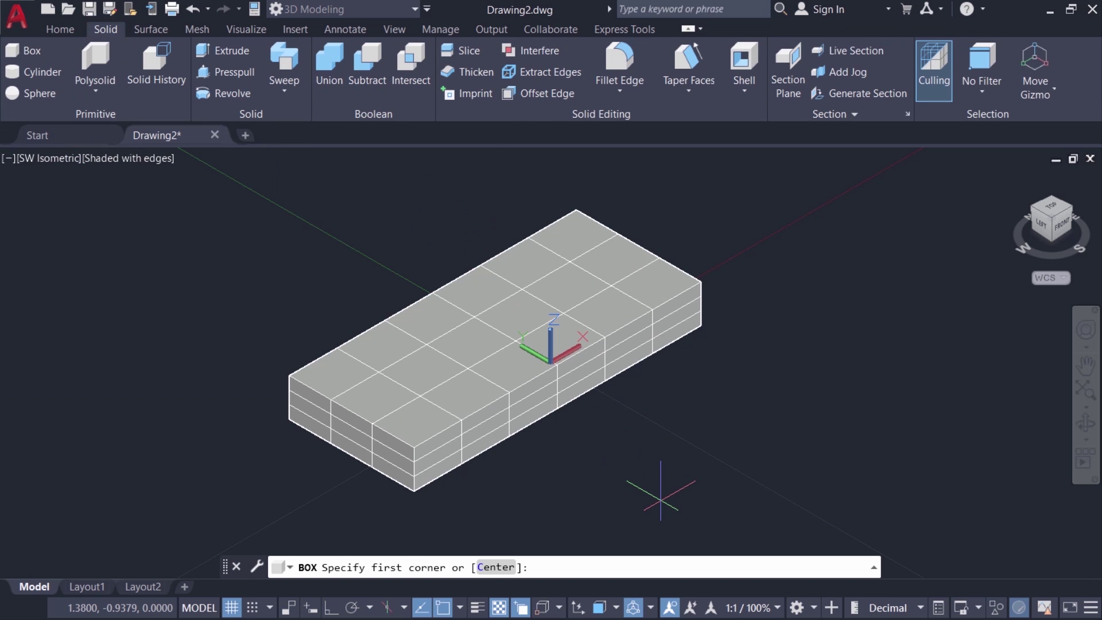
click(660, 492)
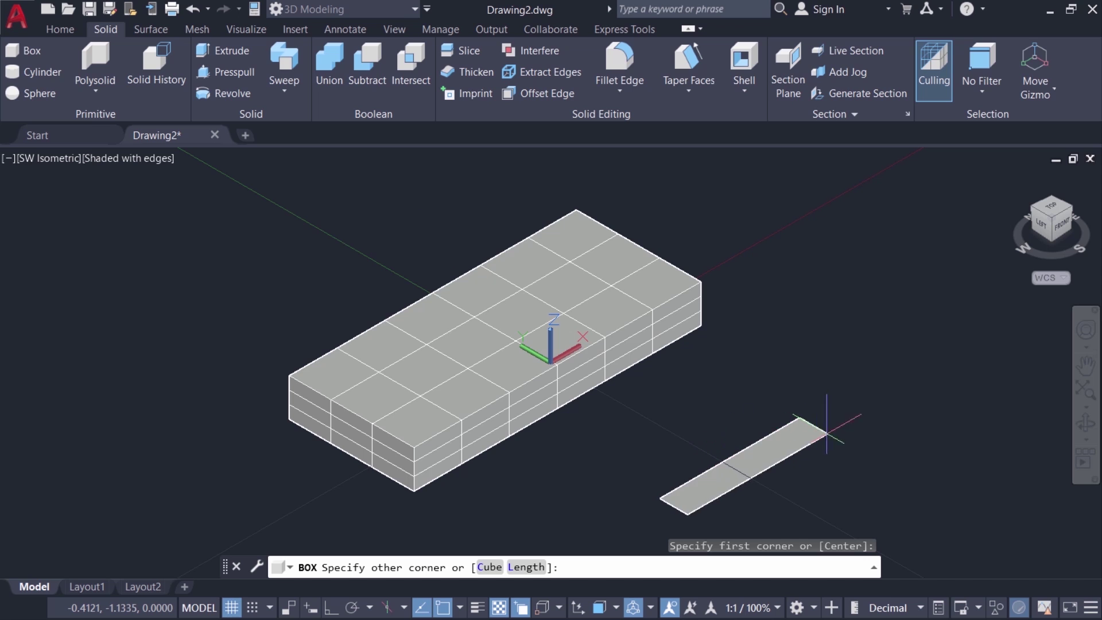
click(1067, 476)
click(1015, 372)
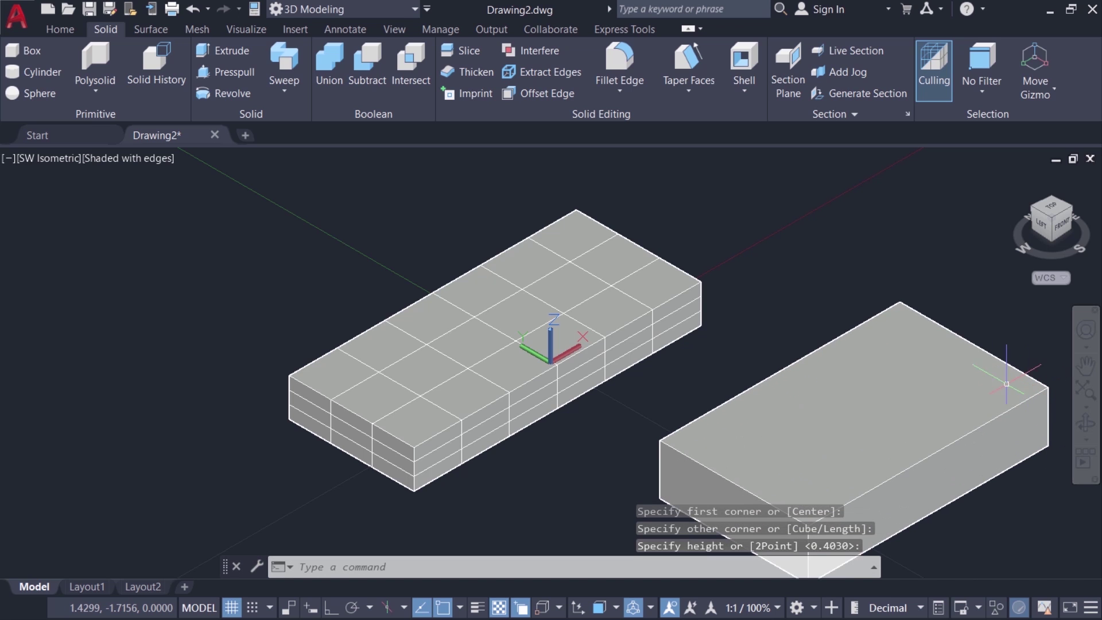
middle_drag(779, 406, 667, 354)
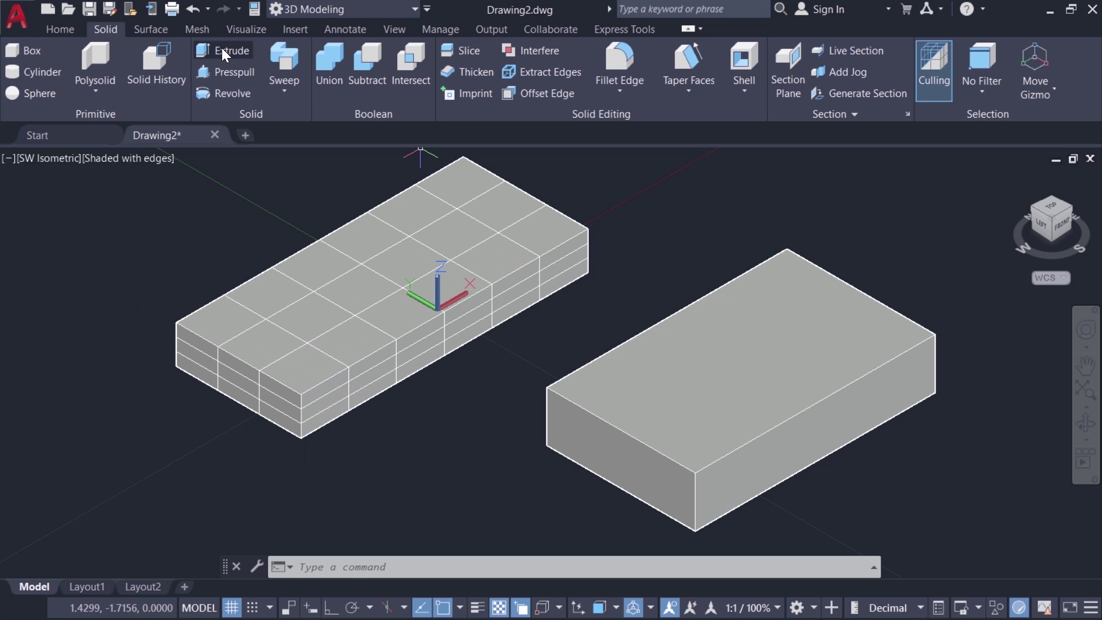
click(192, 12)
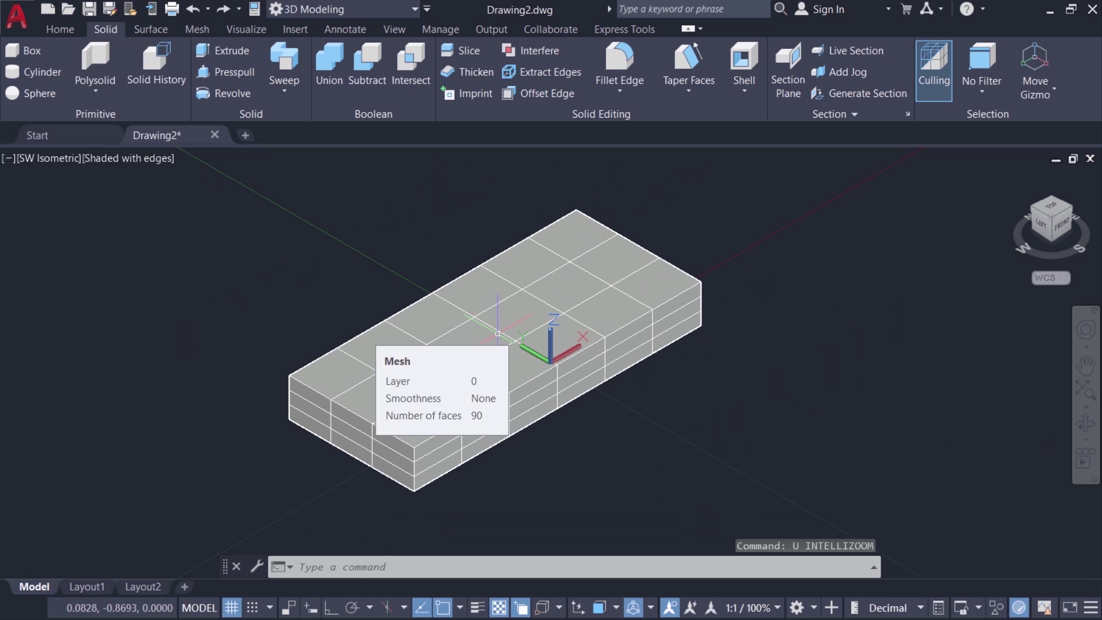
Zoom in on the mesh box, then zoom back out slightly
scroll(497, 333, up, 2)
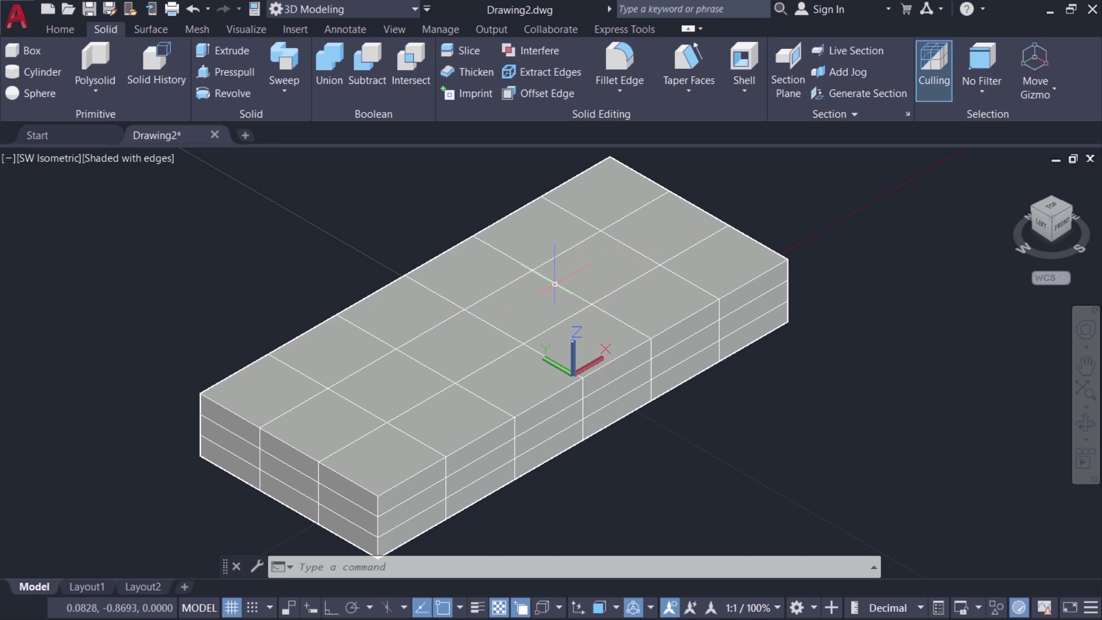
scroll(529, 304, up, 3)
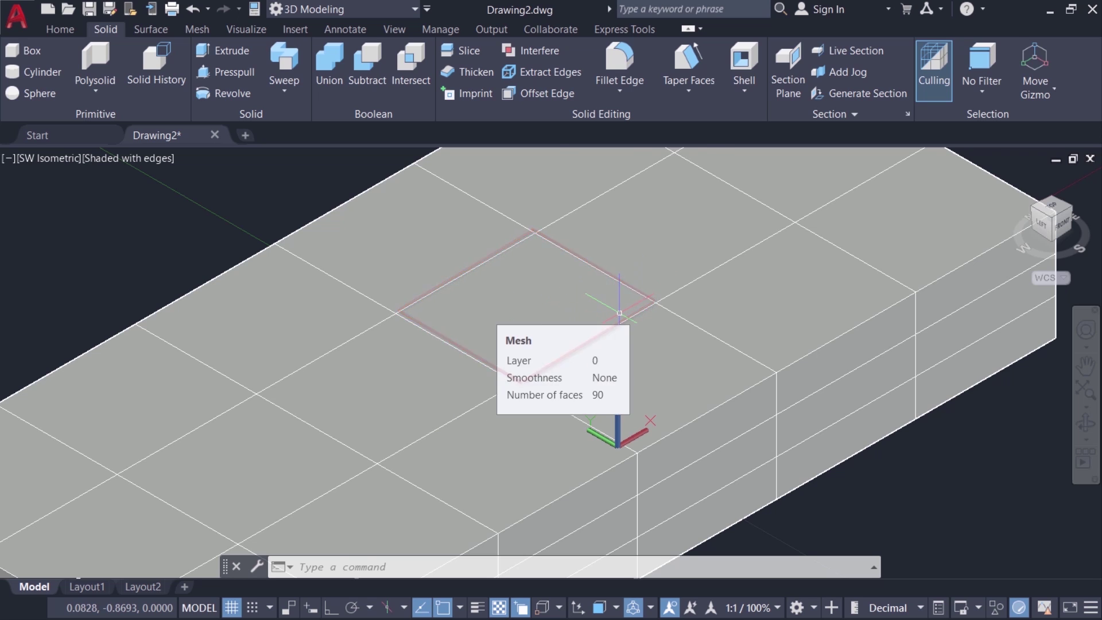
scroll(620, 312, down, 2)
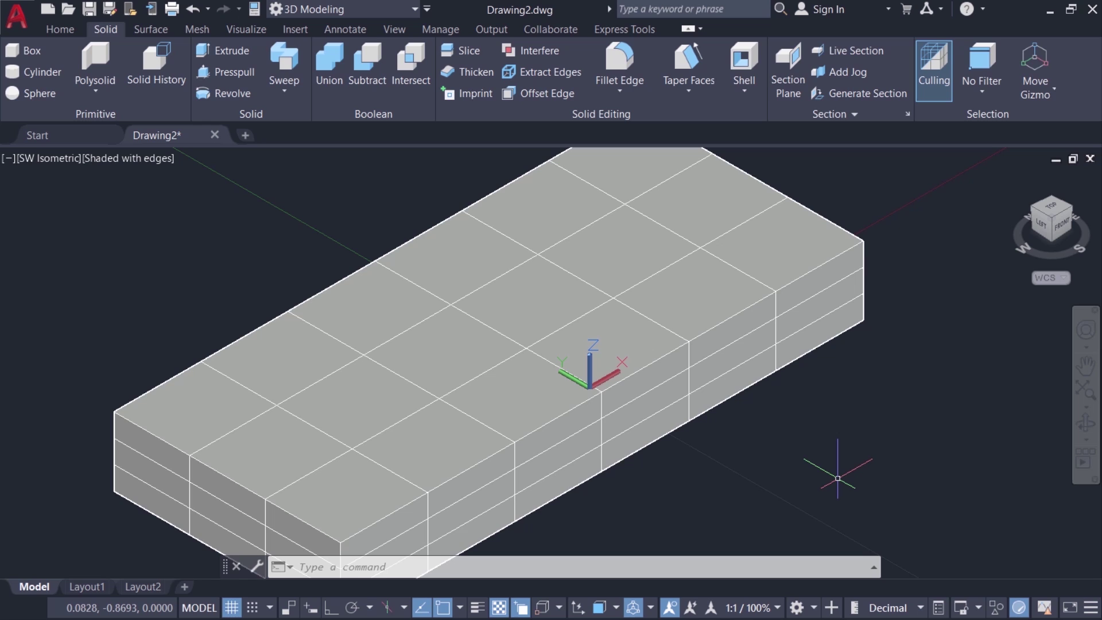
click(190, 27)
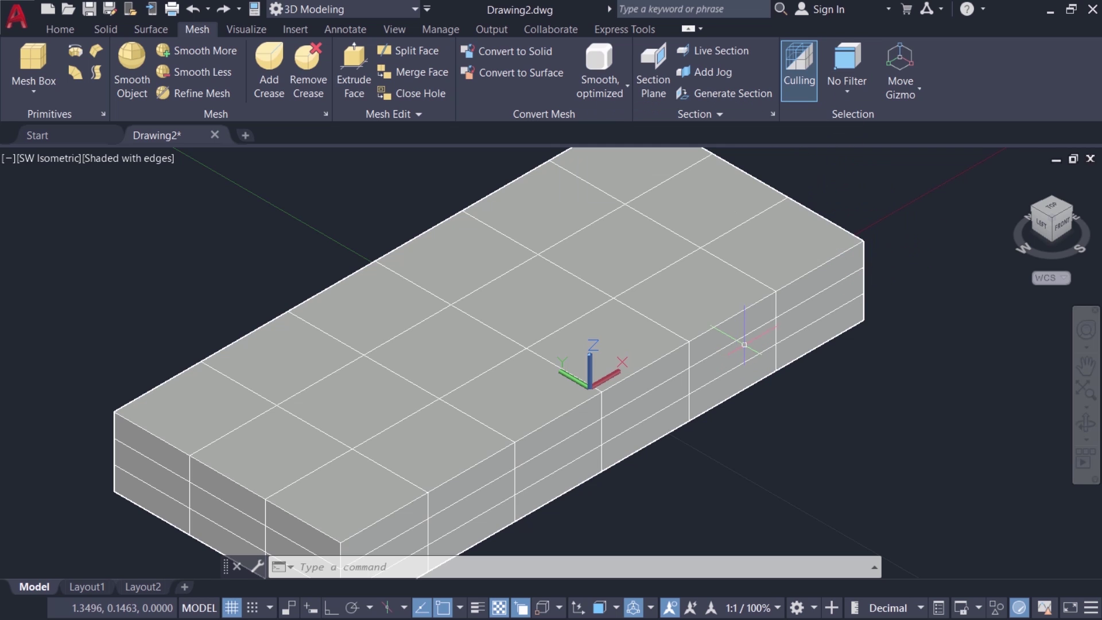
Deselect the mesh box and set the sub-object selection filter to Face
click(703, 284)
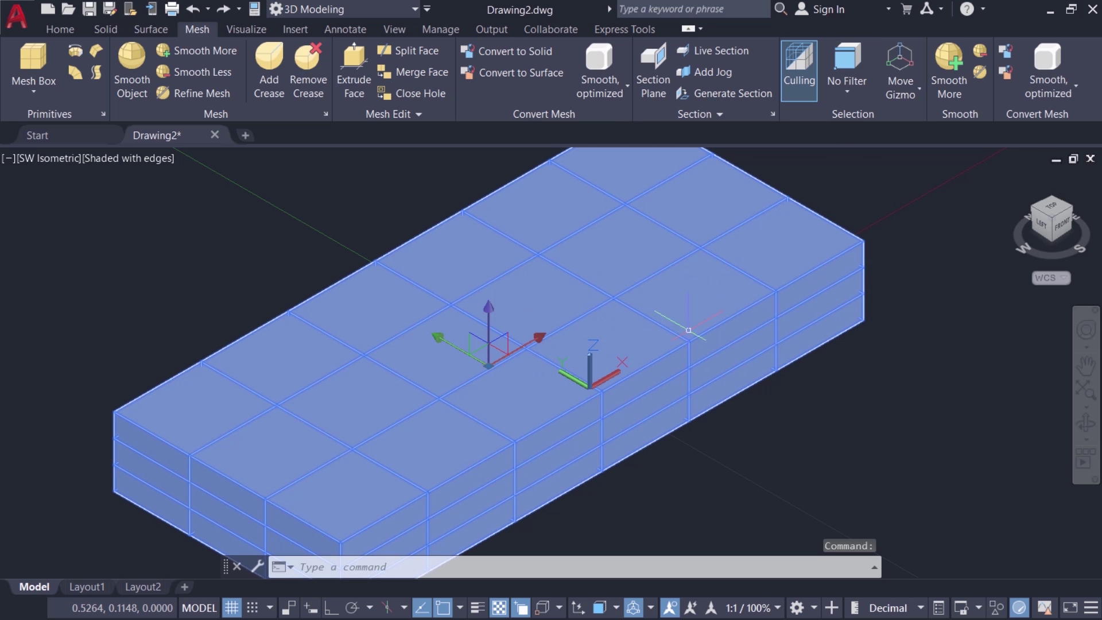
key(Escape)
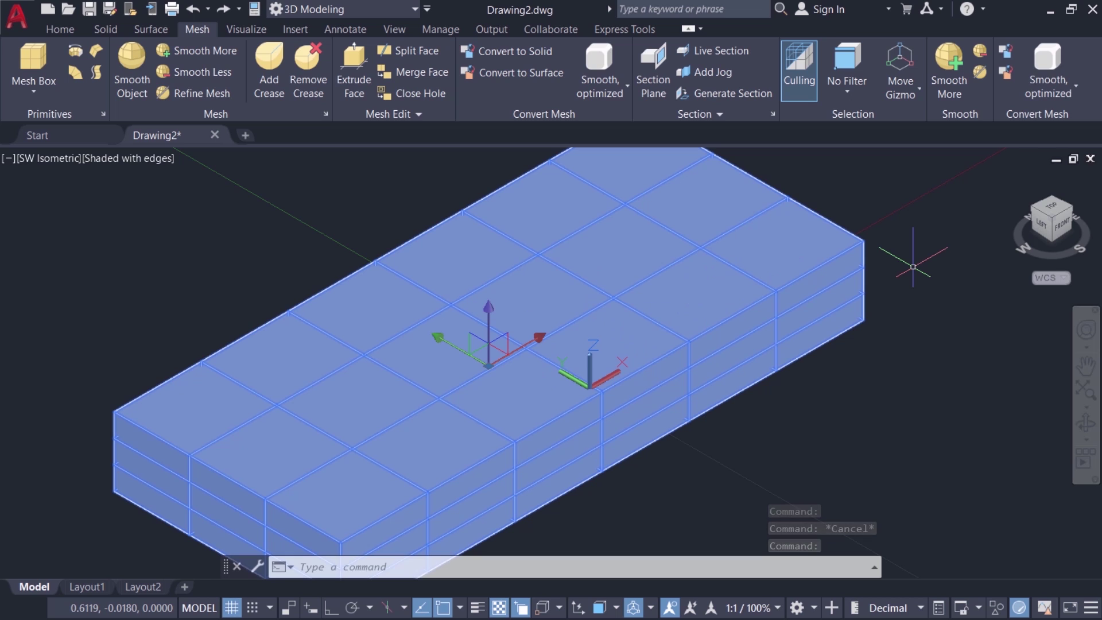
key(Escape)
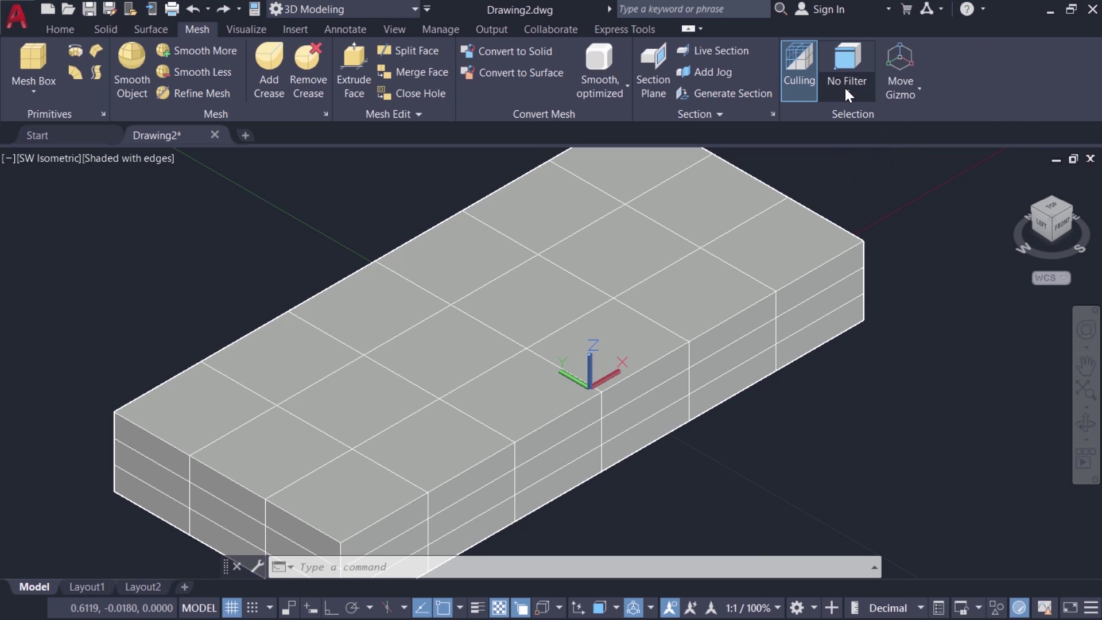
click(845, 86)
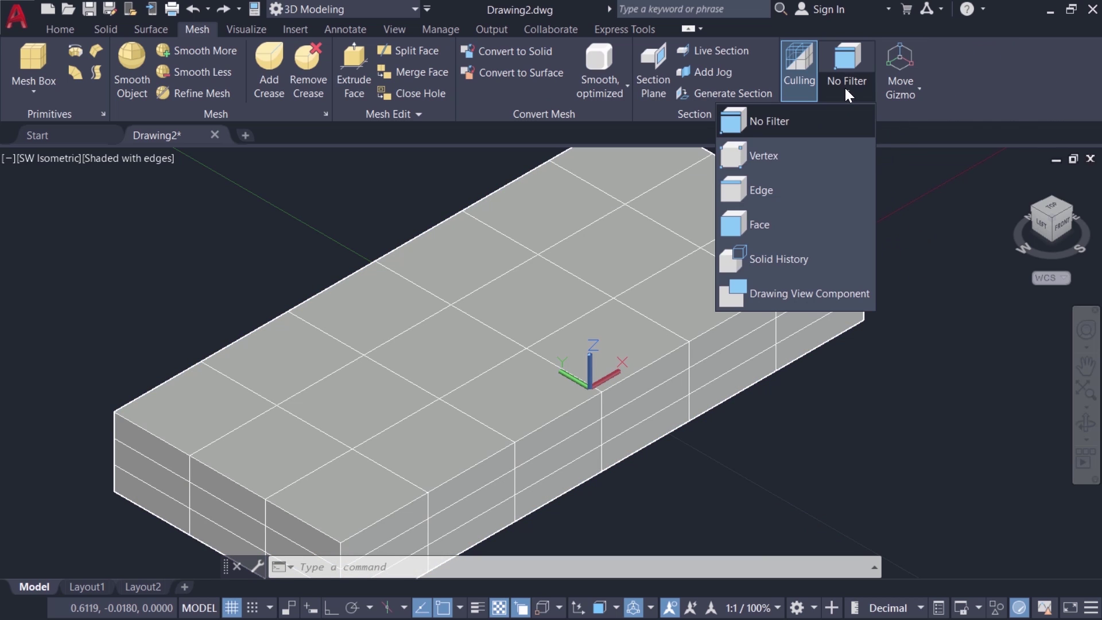
click(776, 227)
Pick several faces on the box's top, then clear the face selection
click(681, 301)
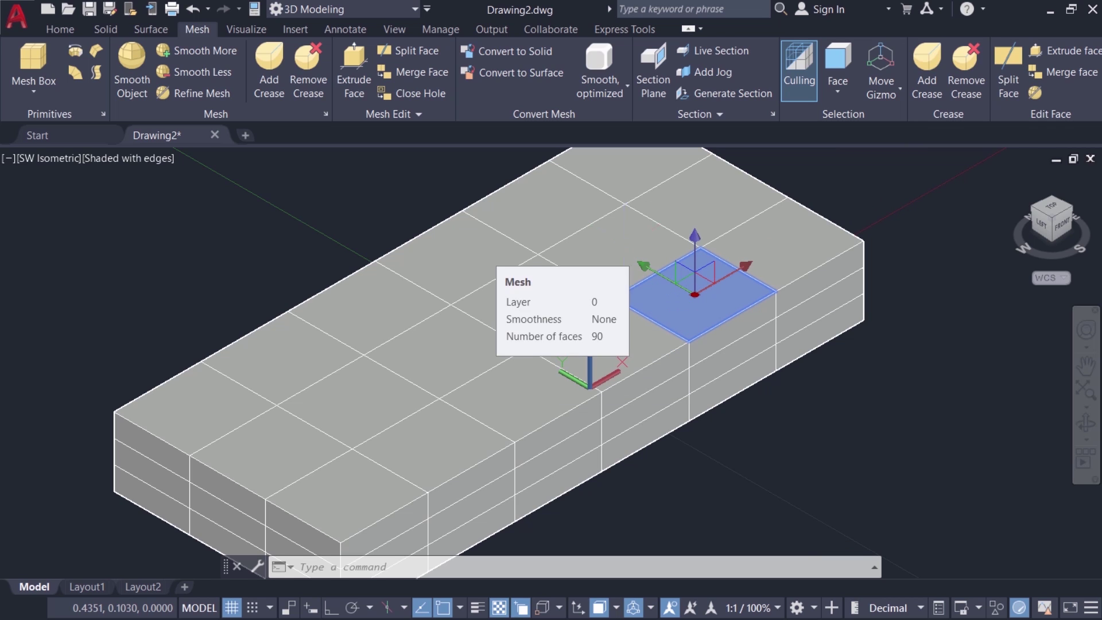
click(625, 245)
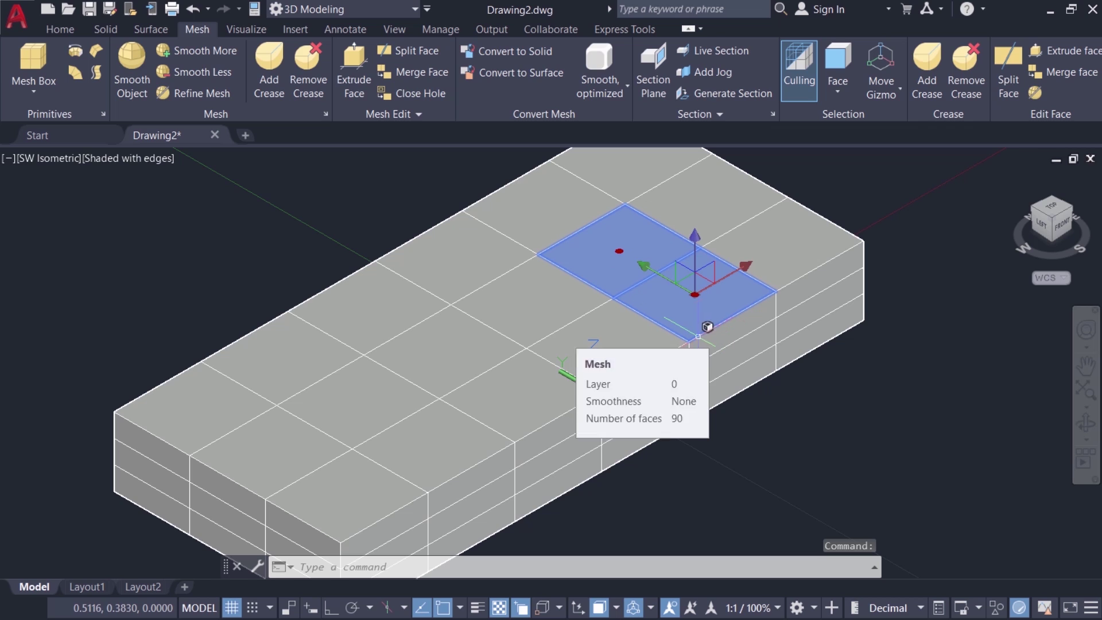
click(564, 206)
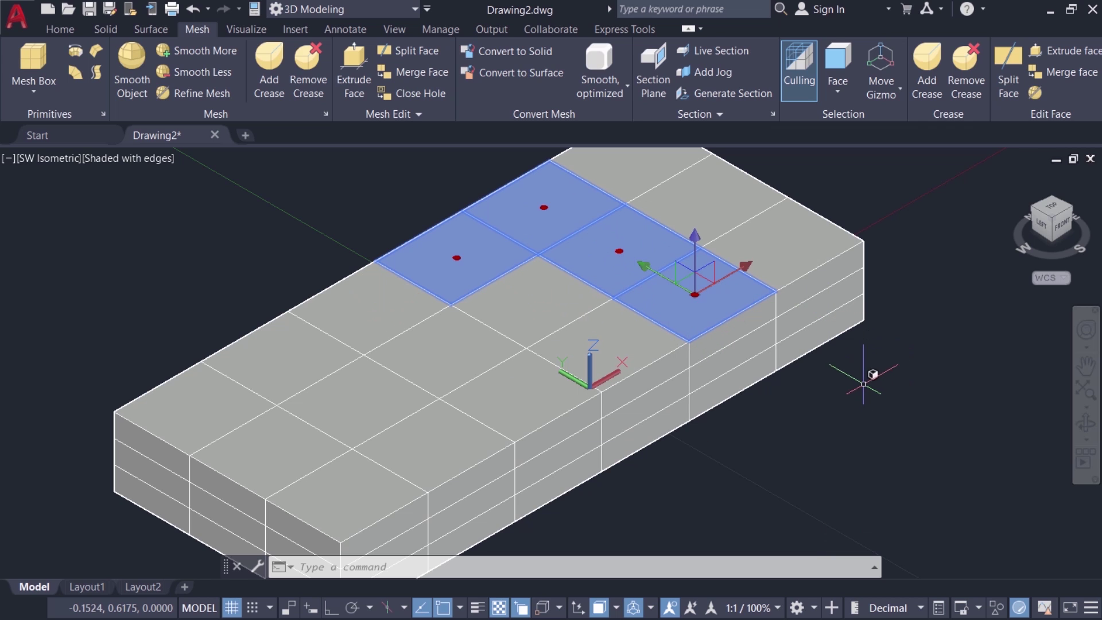
key(Escape)
click(836, 91)
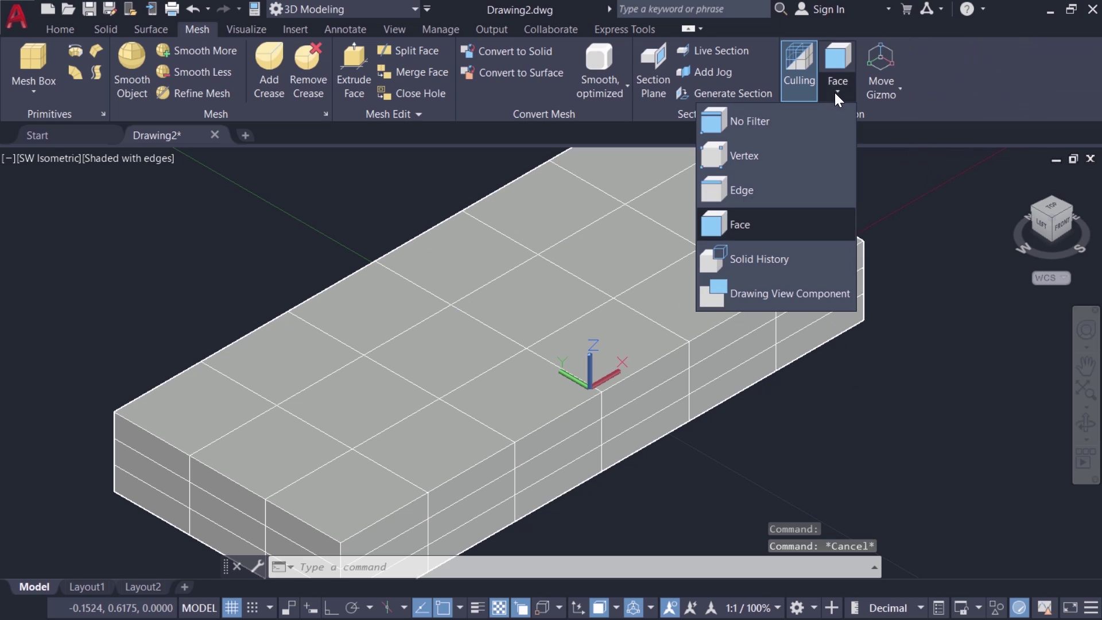
With the Edge filter, select two adjoining top edges, then clear them
click(741, 193)
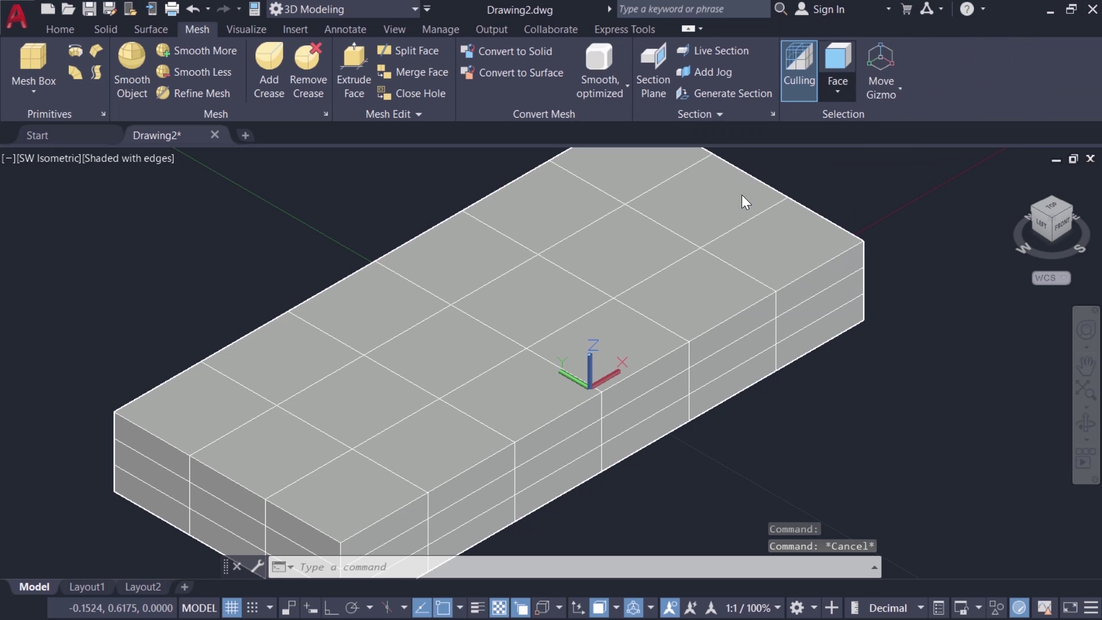
click(573, 322)
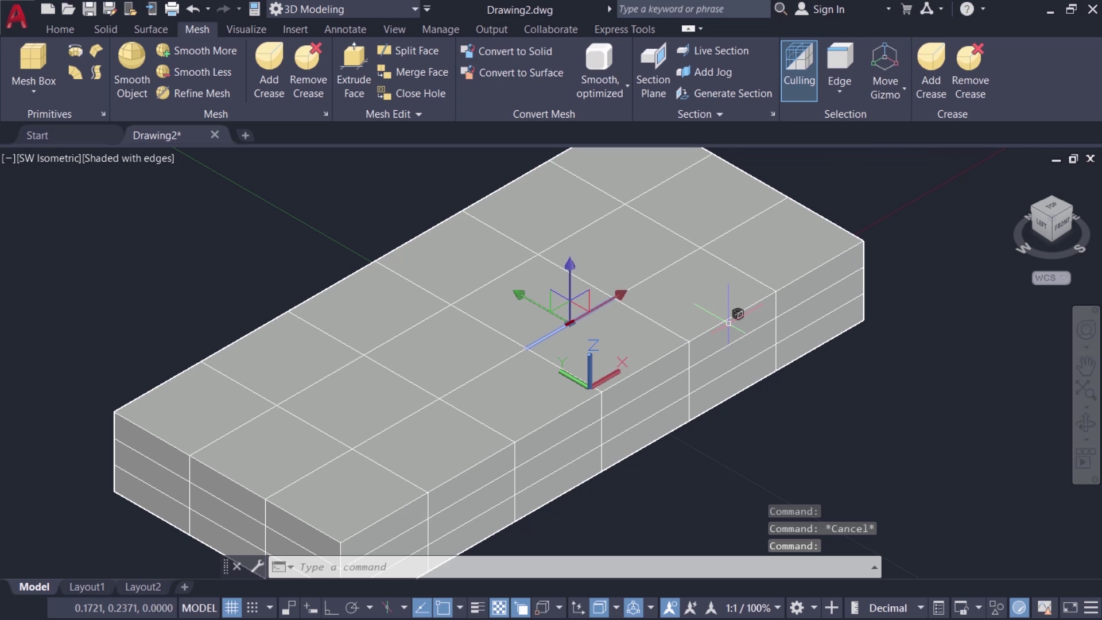
ctrl+click(654, 276)
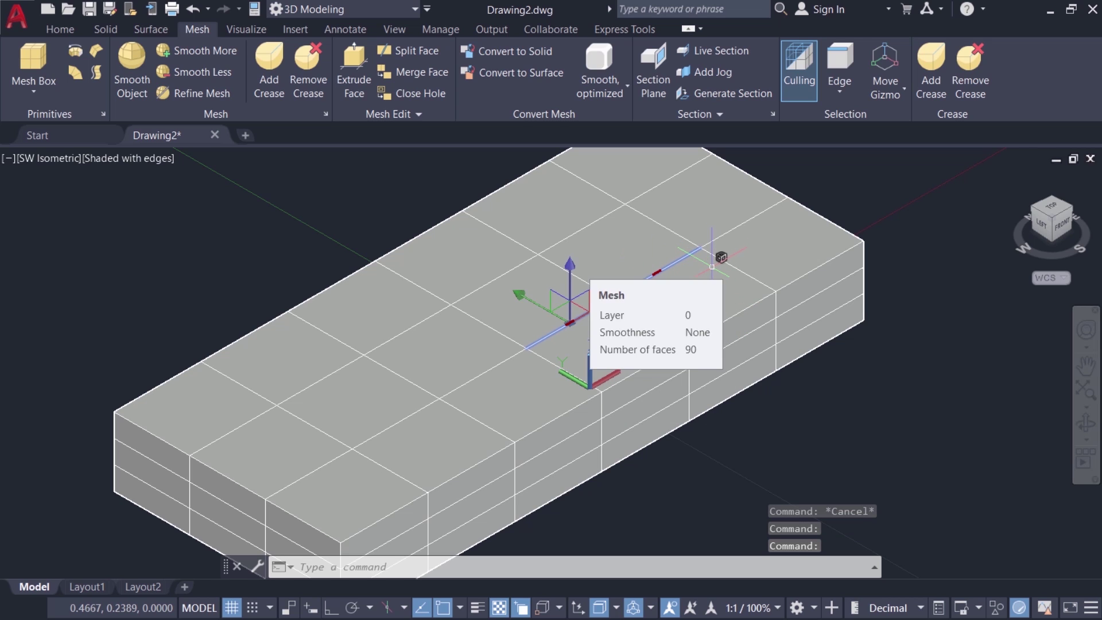
key(Escape)
Switch the filter to Vertex and select two vertices on the top face
click(841, 94)
click(752, 155)
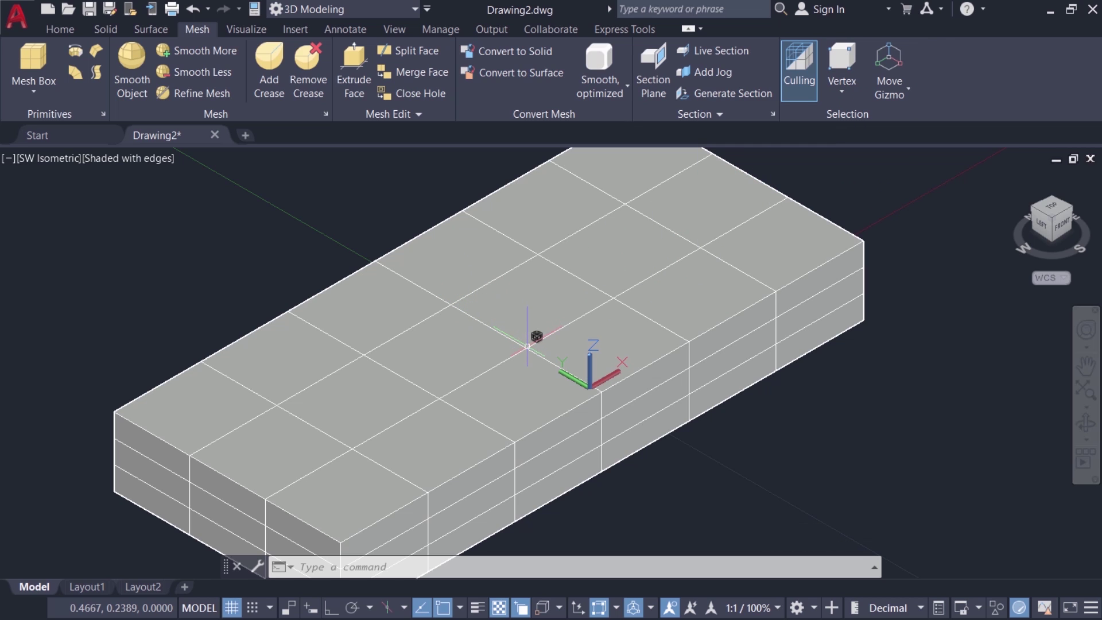
click(527, 348)
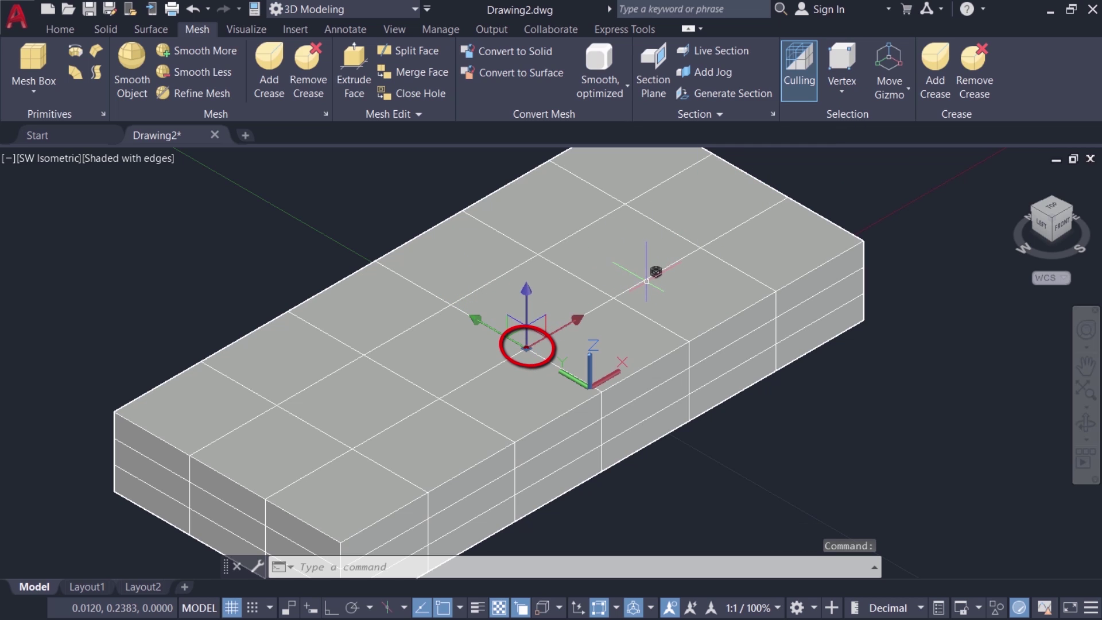
click(614, 297)
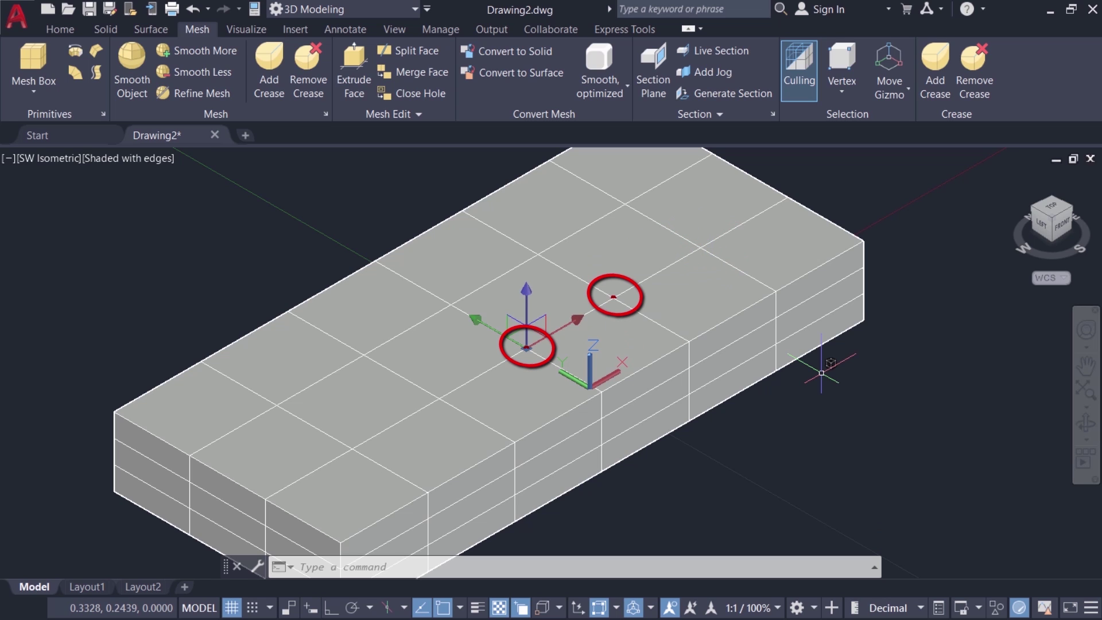
Set the filter to Face and select a strip of three top faces
key(Escape)
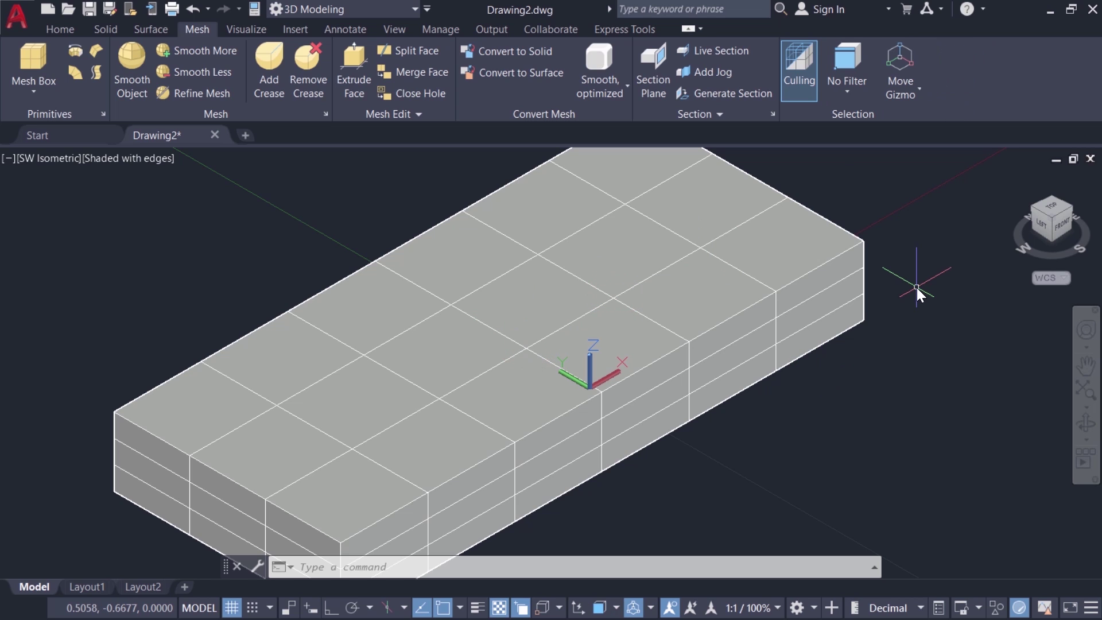
click(847, 80)
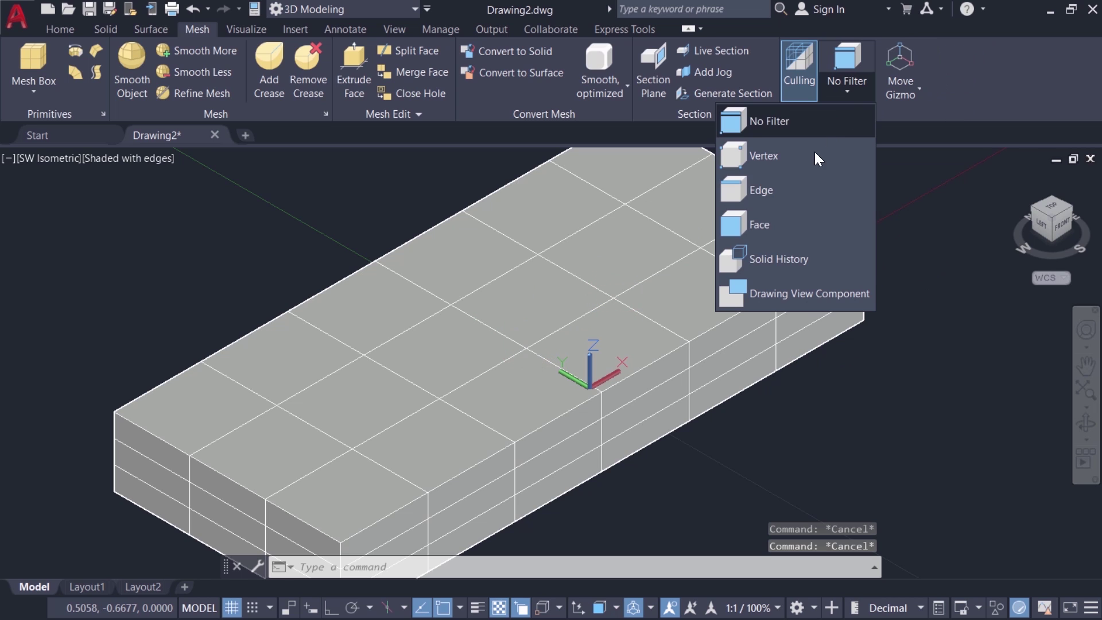
click(761, 226)
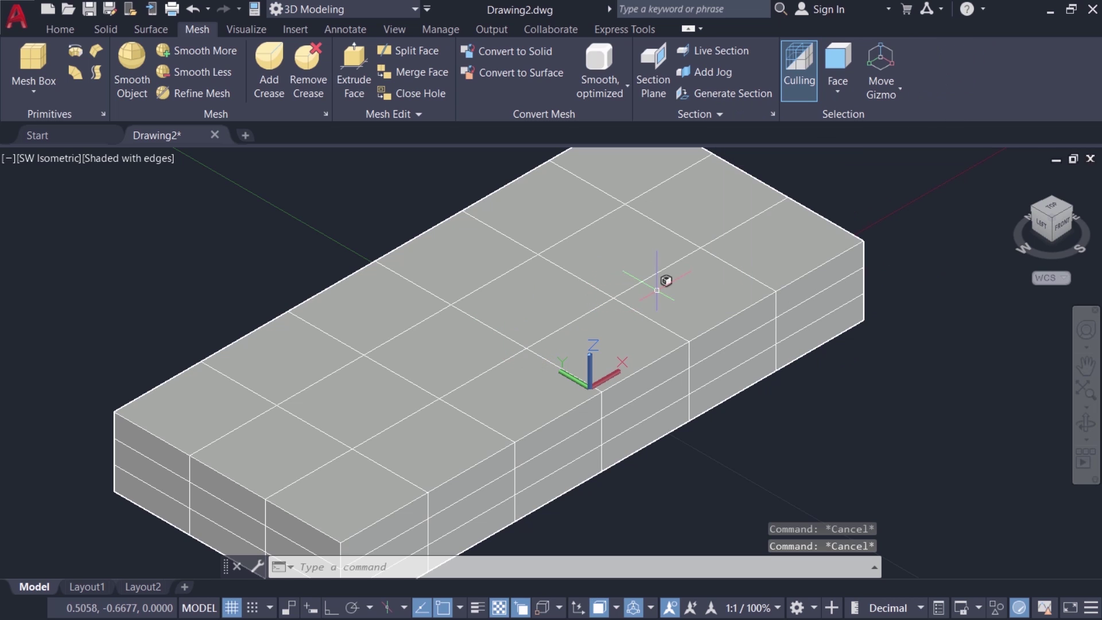
click(529, 309)
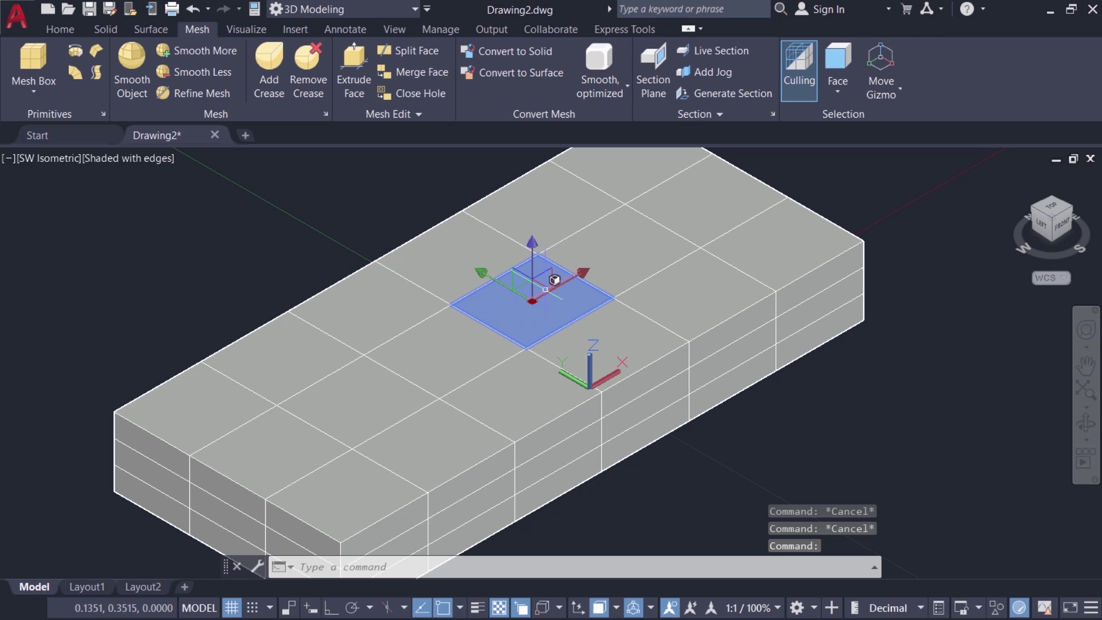
click(615, 247)
click(676, 213)
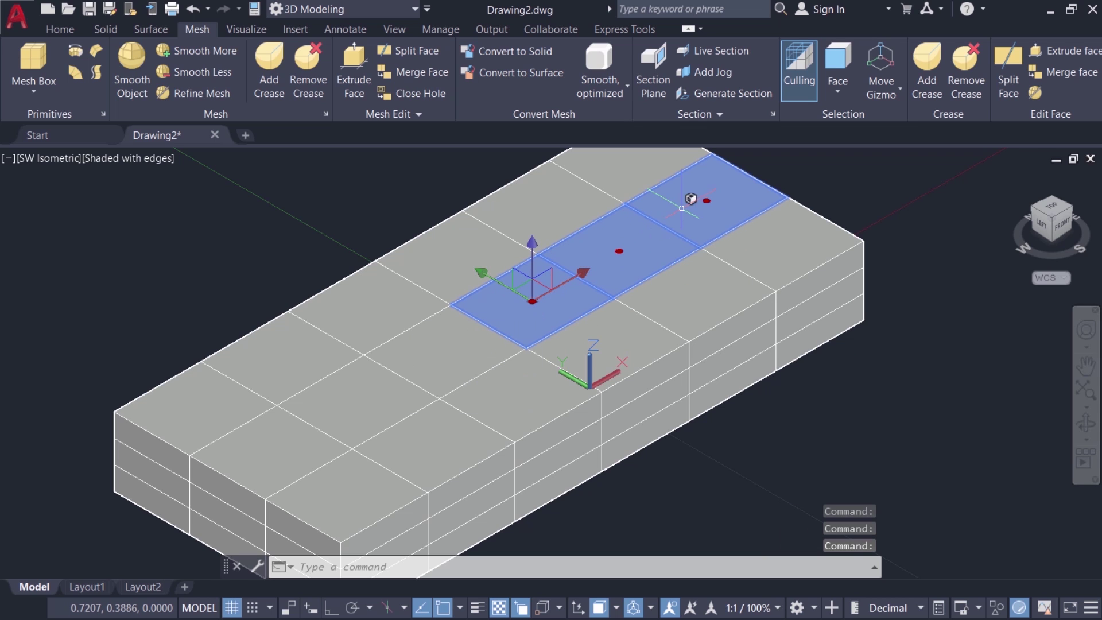
Stretch the three faces straight up into a cabin ridge, then orbit to a side view
click(531, 268)
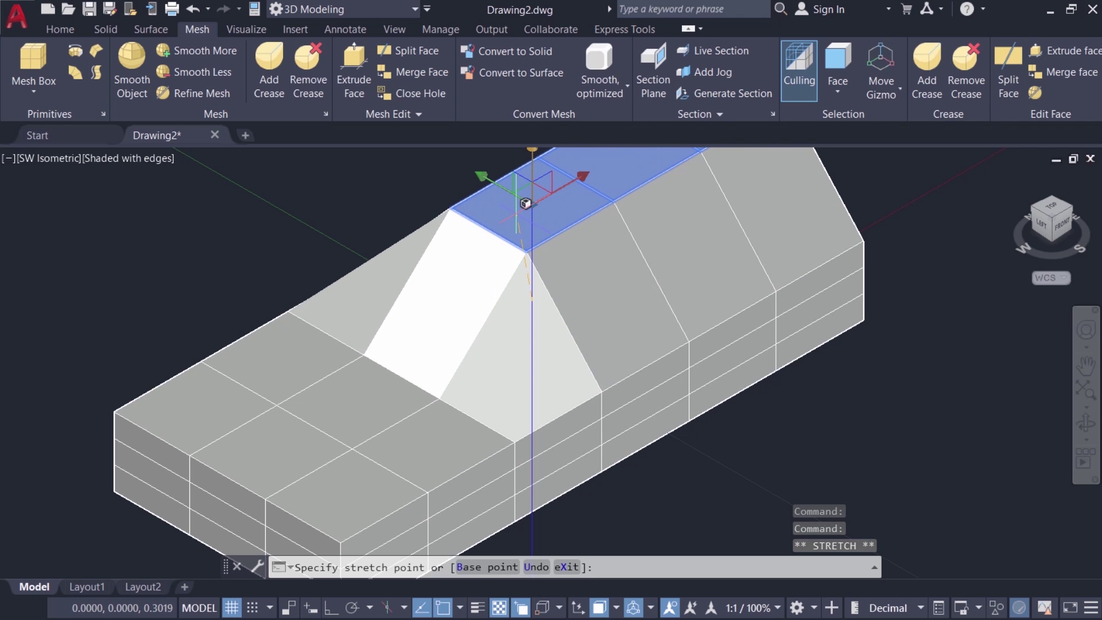
middle_drag(536, 363, 499, 454)
click(499, 454)
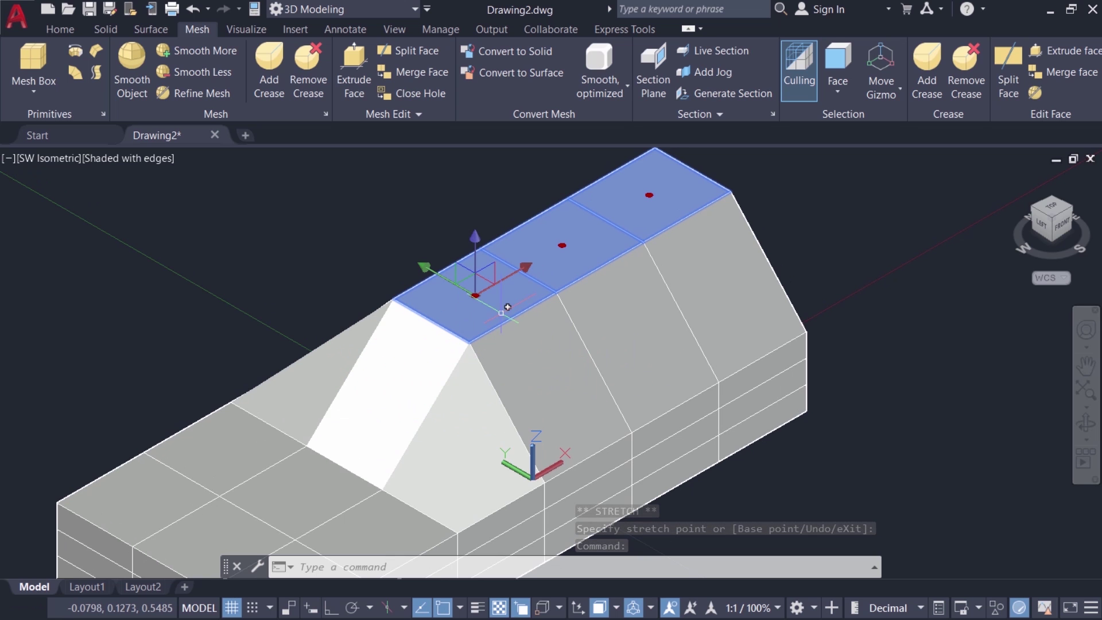
mouse_move(552, 337)
shift+middle_down()
mouse_move(533, 382)
mouse_move(562, 379)
mouse_move(444, 337)
mouse_move(560, 355)
shift+middle_up()
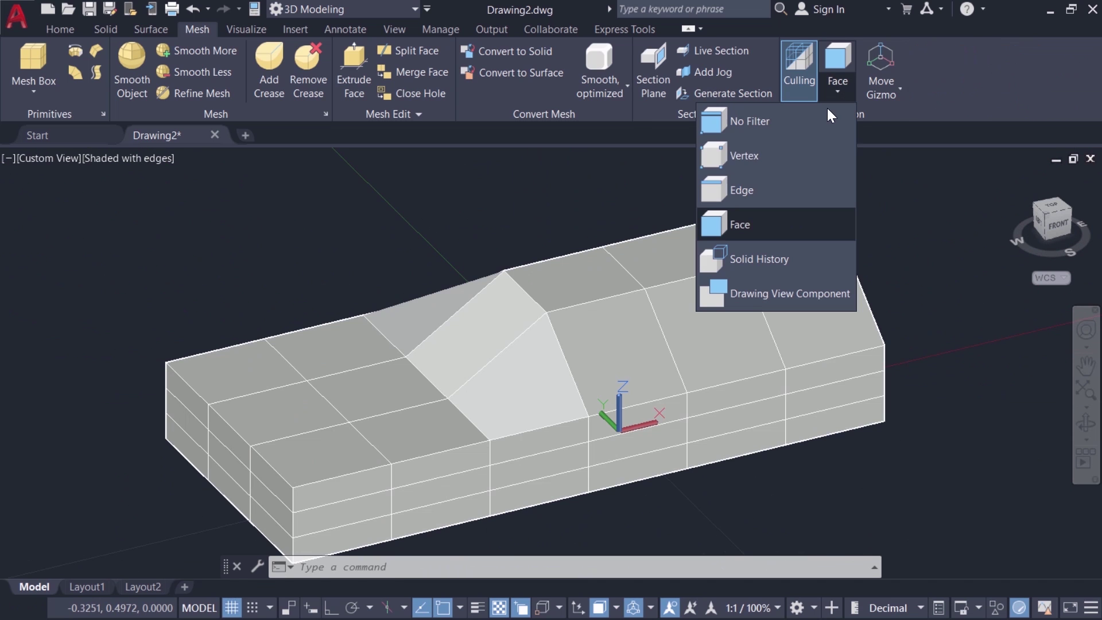
Select the slope's two diagonal edges and stretch them forward along X to lengthen it
click(753, 182)
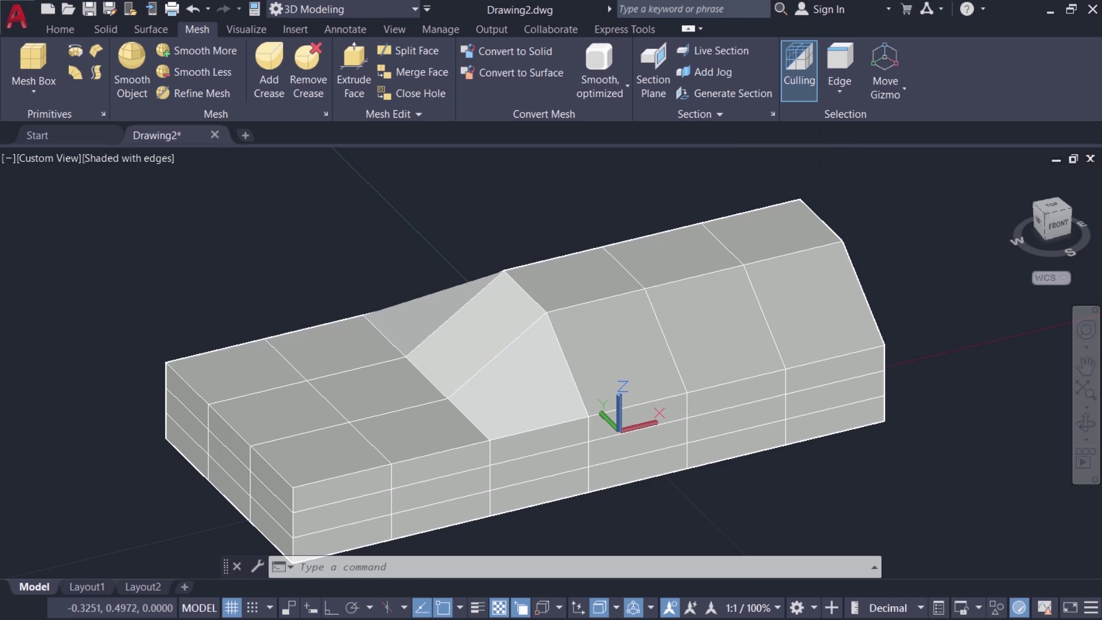
click(497, 354)
click(464, 303)
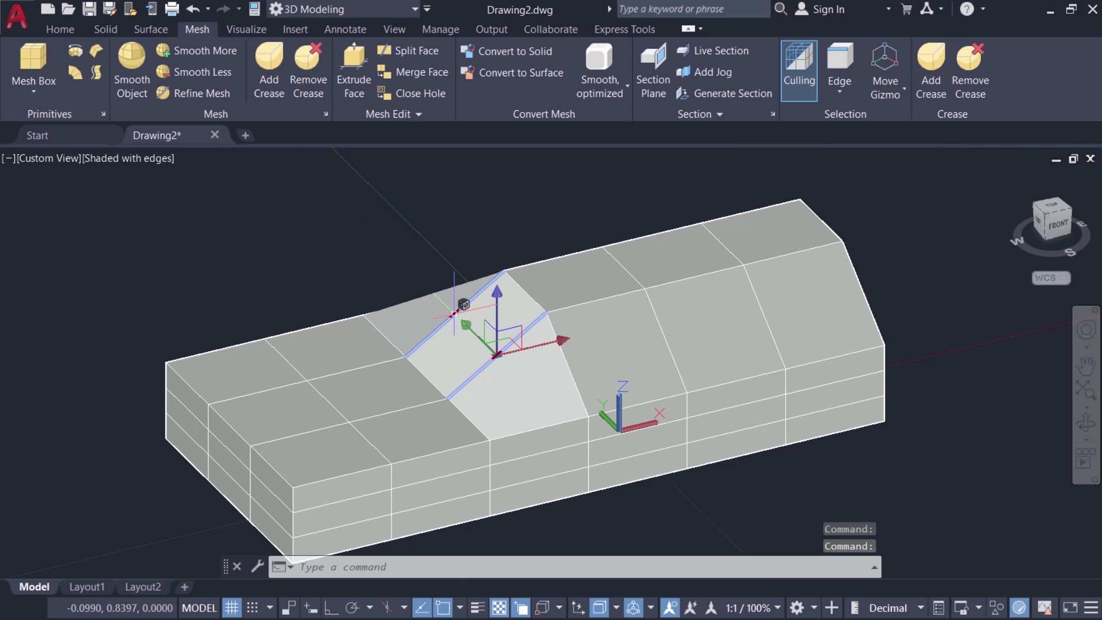
click(504, 352)
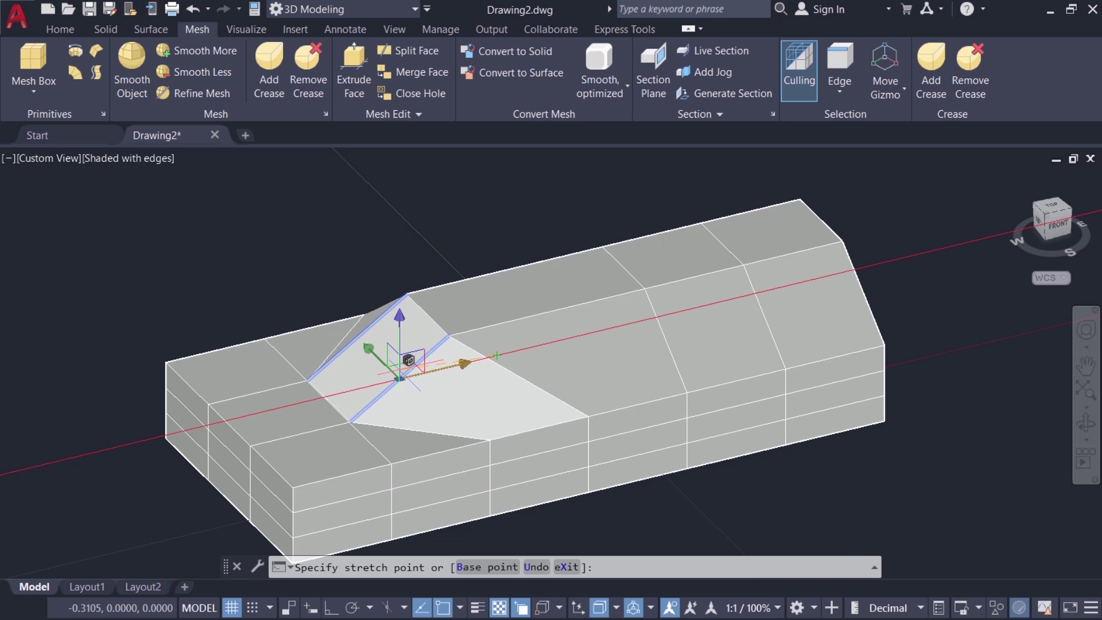
click(464, 363)
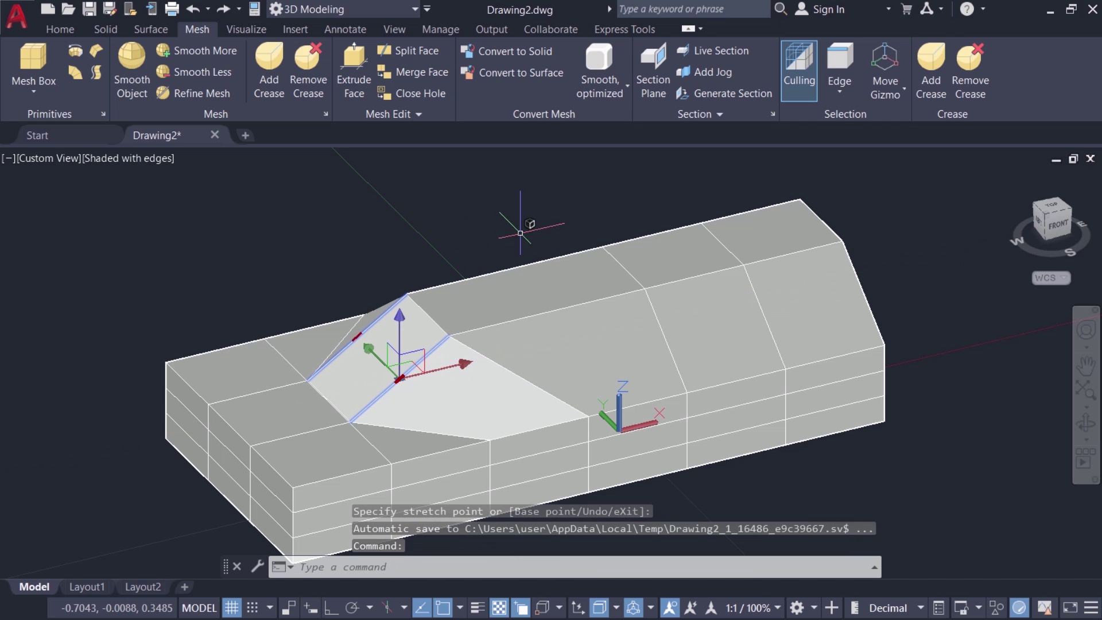
key(Escape)
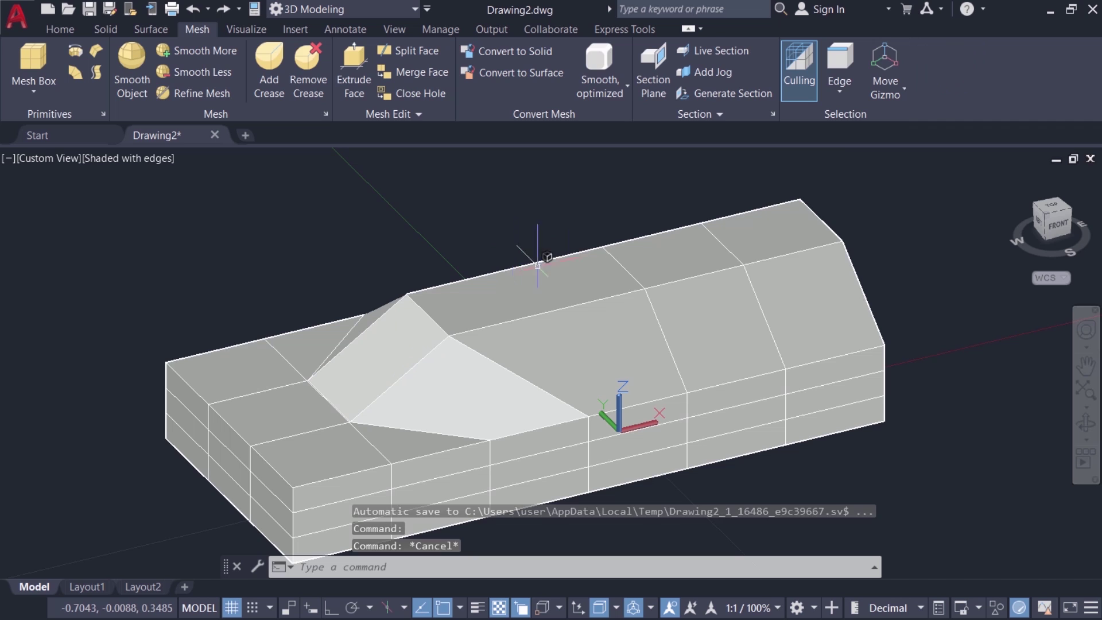
Select the front roof vertex and ridge vertex and pull them up along Z into a peak
click(839, 92)
click(749, 156)
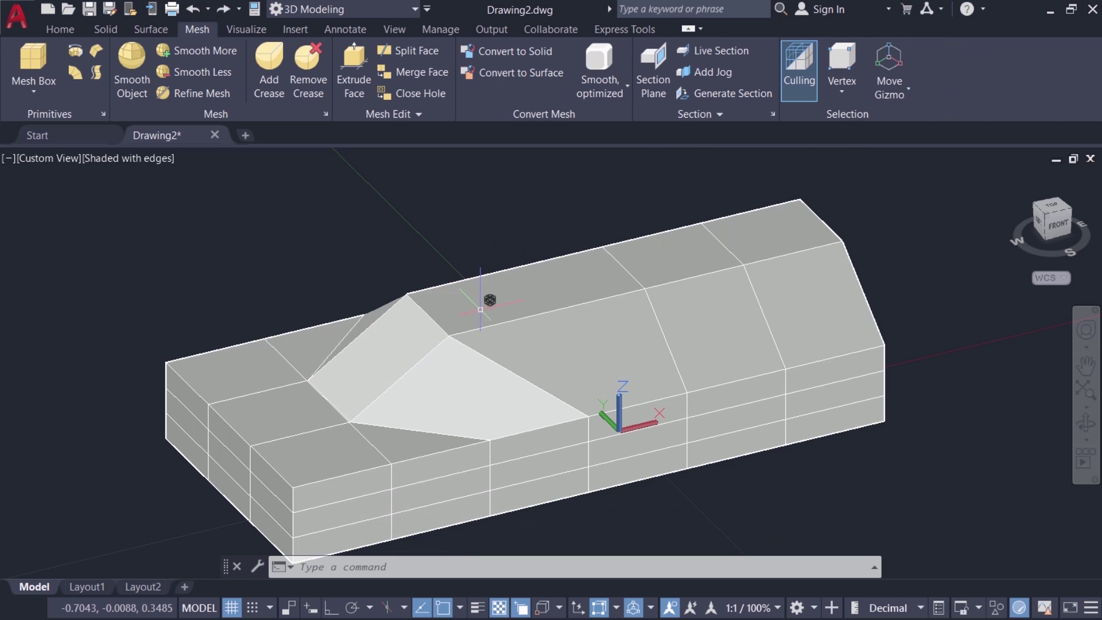
click(450, 335)
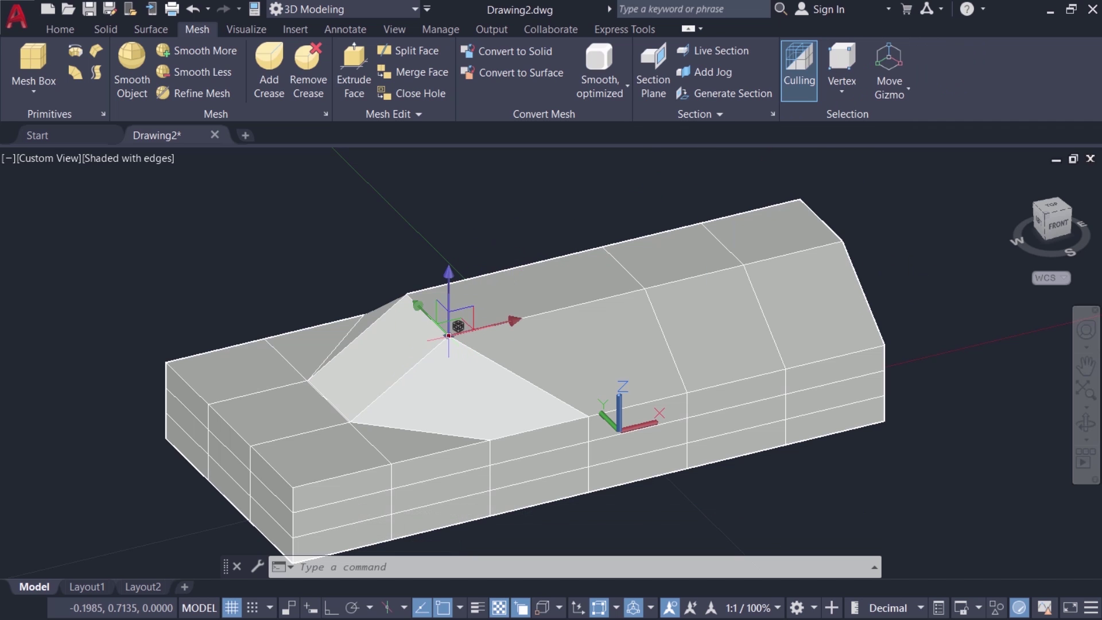
click(411, 293)
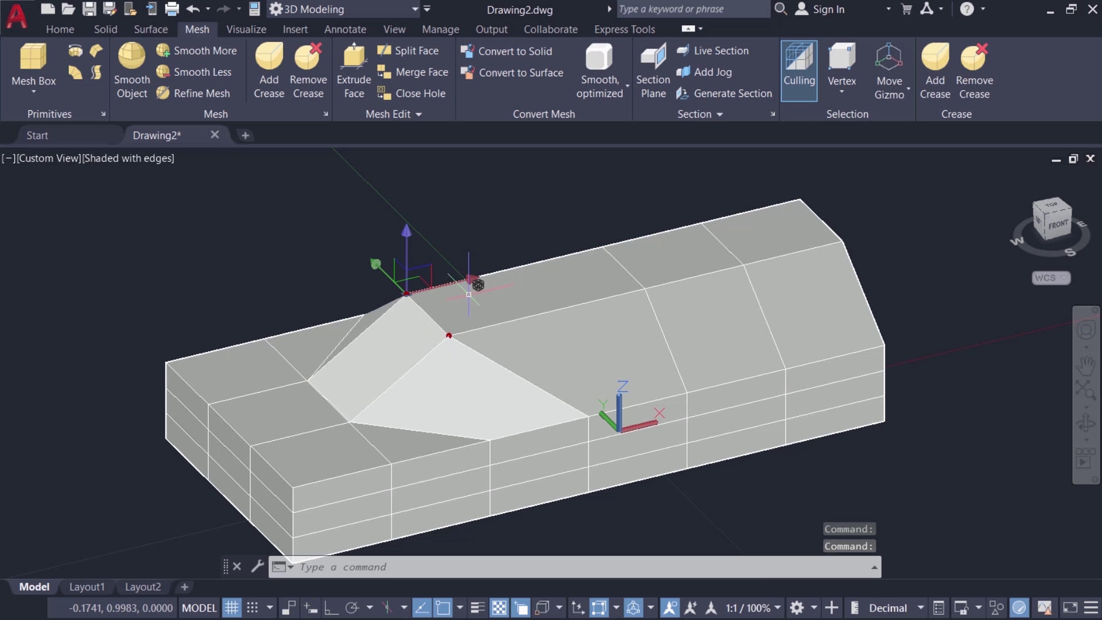
click(407, 261)
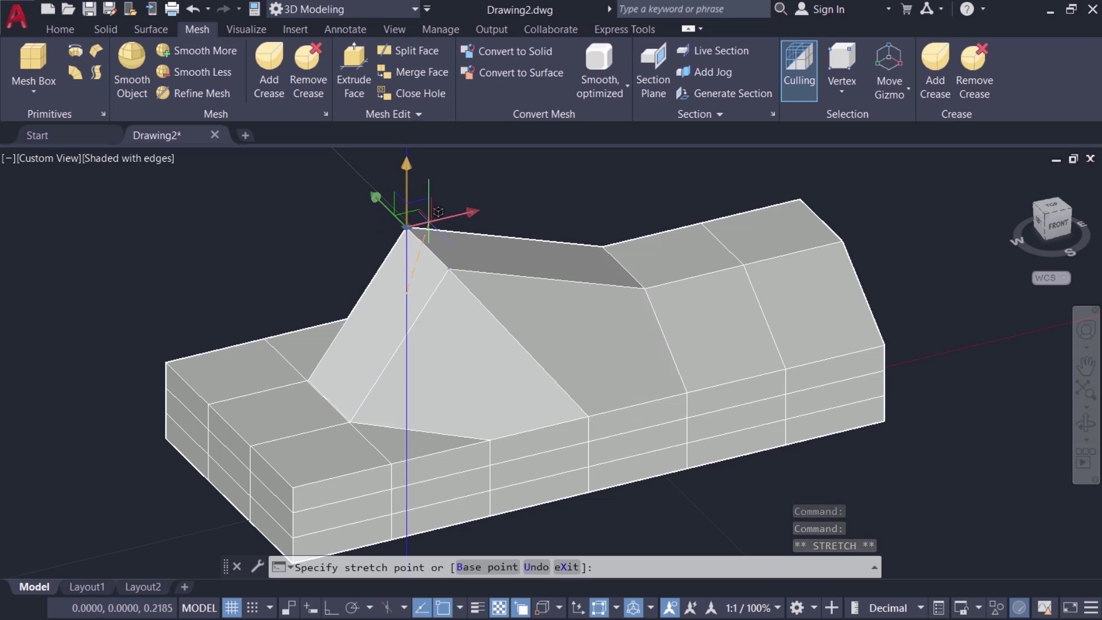
key(Escape)
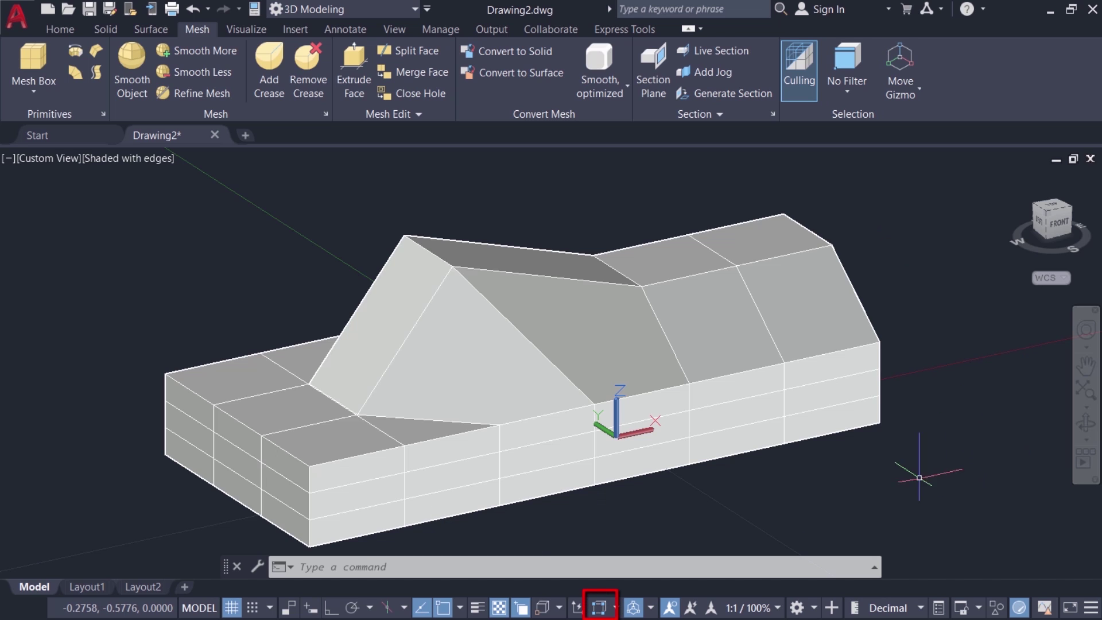
Set the status-bar selection filter to Edge, then browse the 3D Object Snap and Customization lists
click(616, 606)
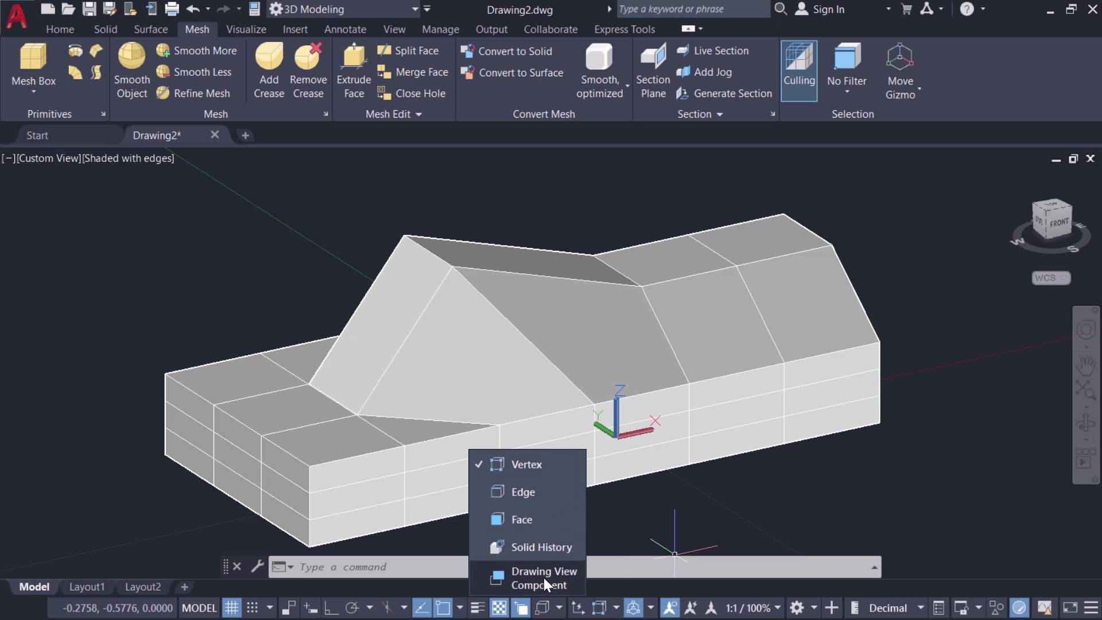
click(538, 497)
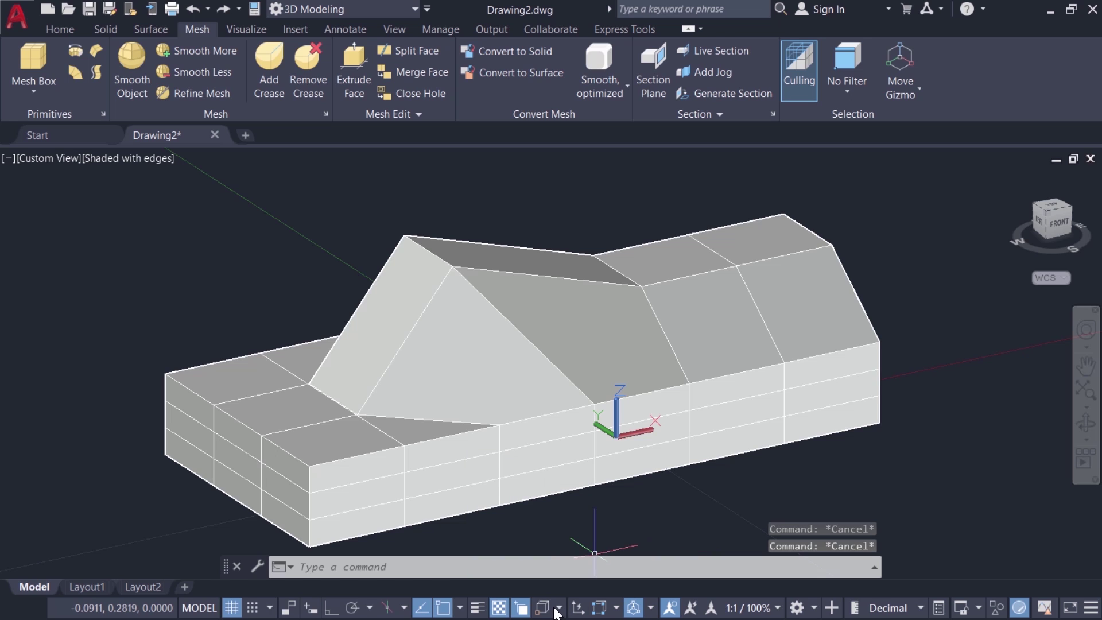
click(560, 607)
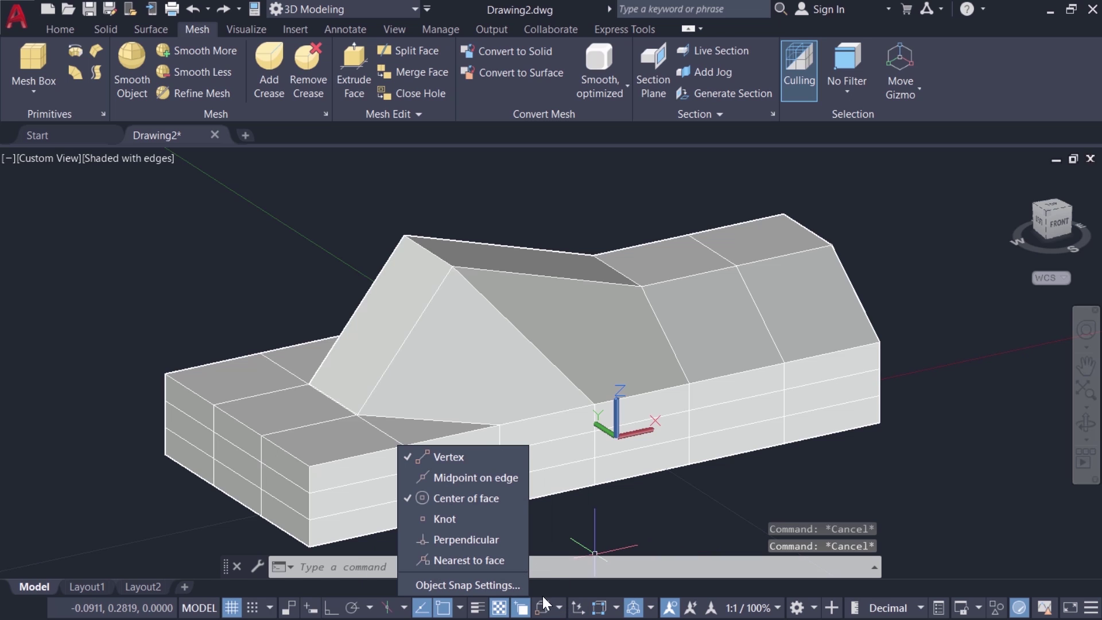
click(1093, 611)
click(1094, 610)
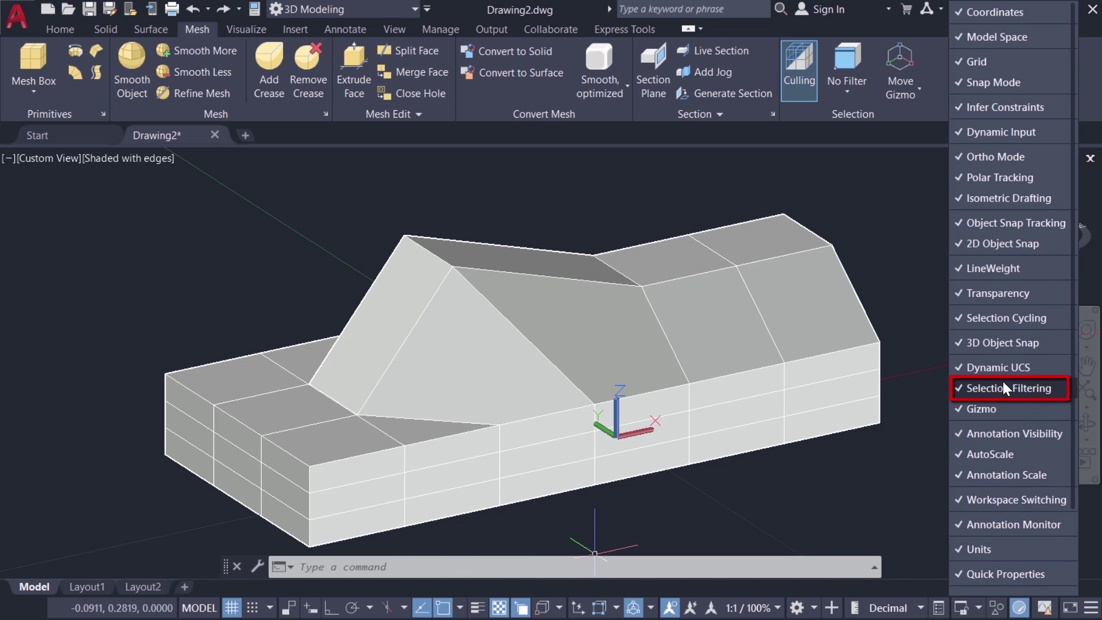
click(900, 427)
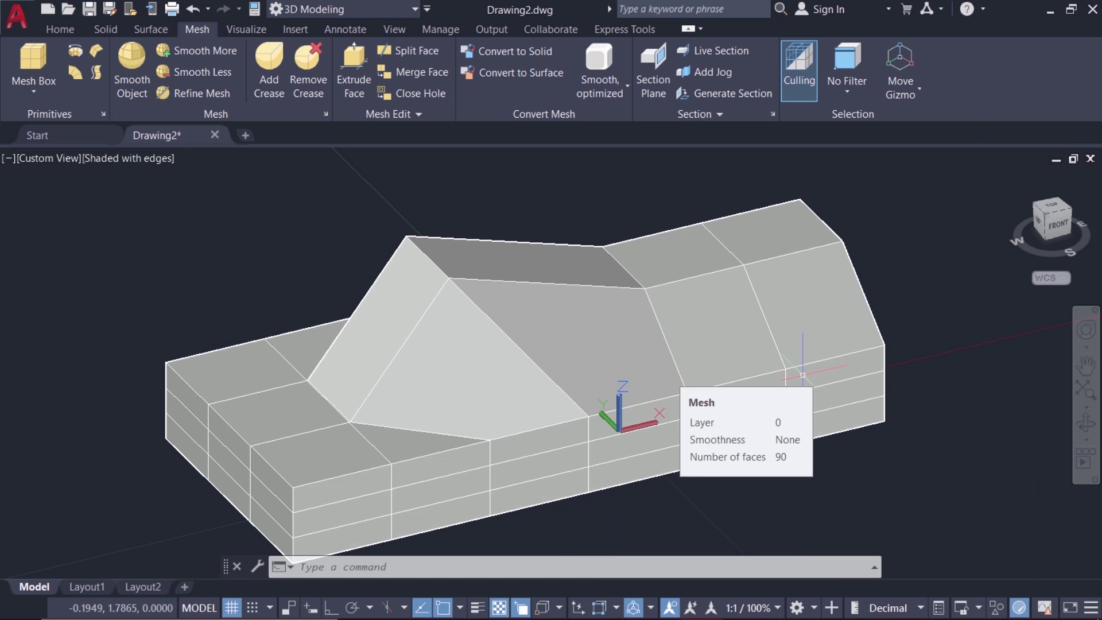
Apply Smooth More to the car mesh four times, rounding it into a smooth body
mouse_move(520, 297)
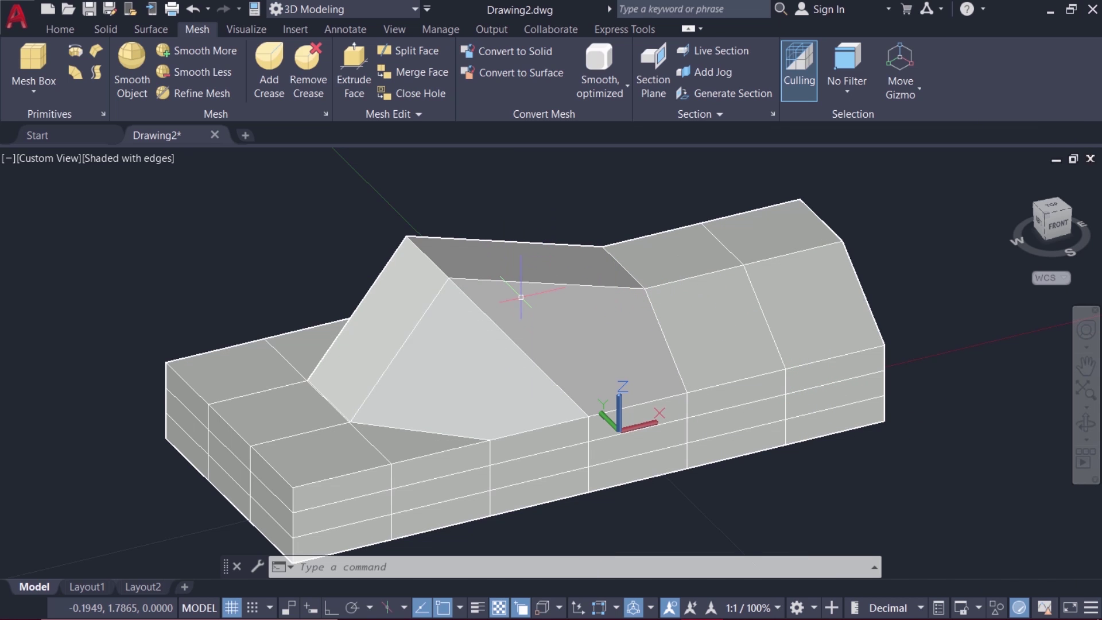
click(208, 53)
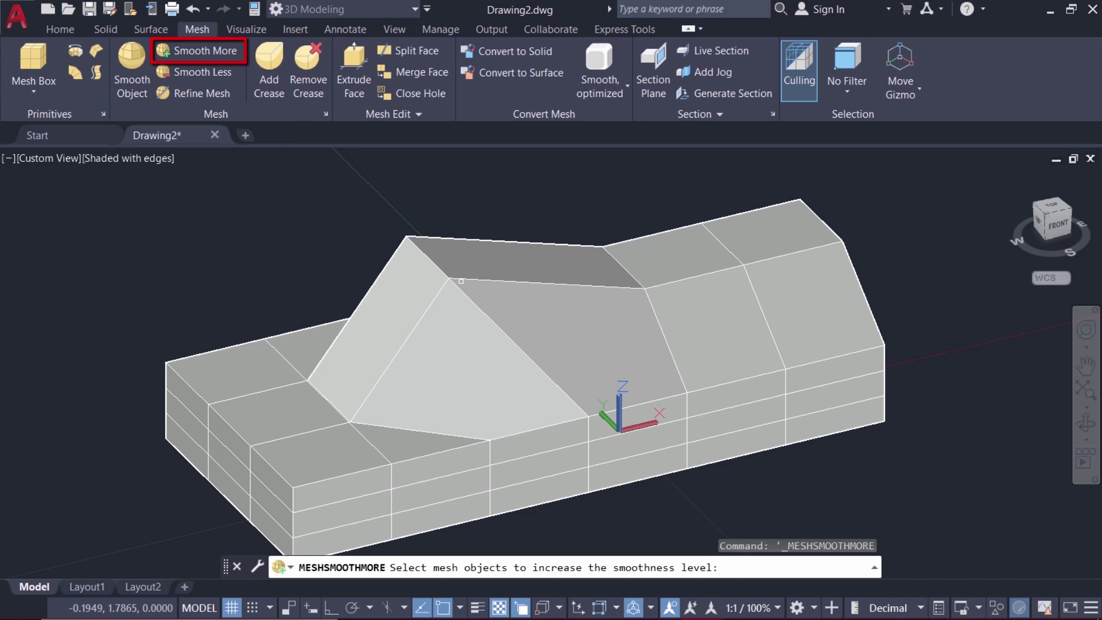
click(466, 298)
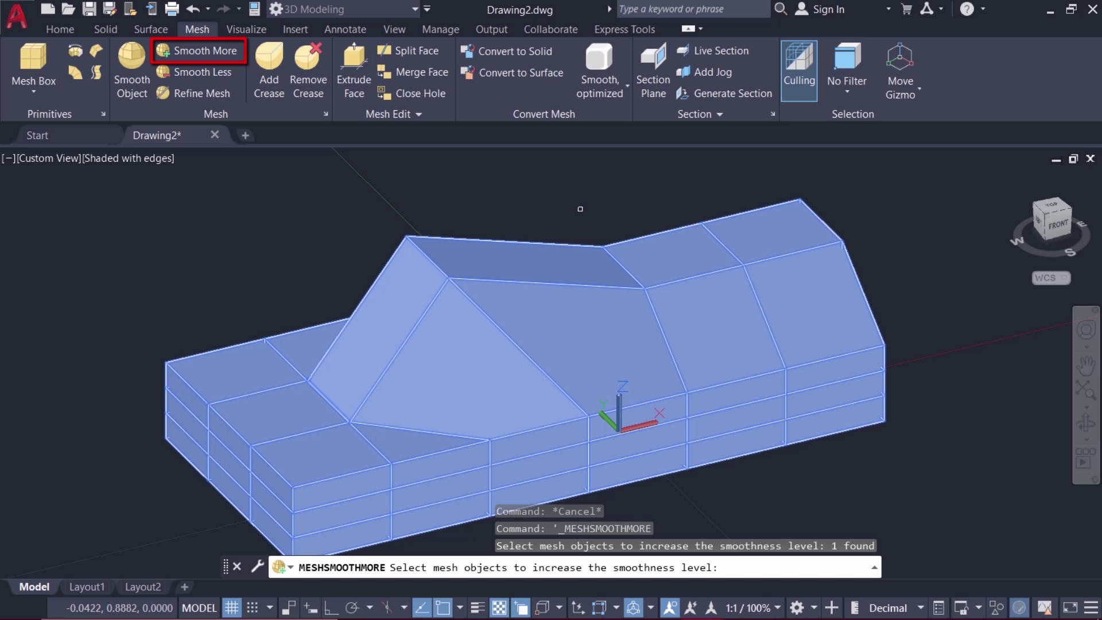
key(Return)
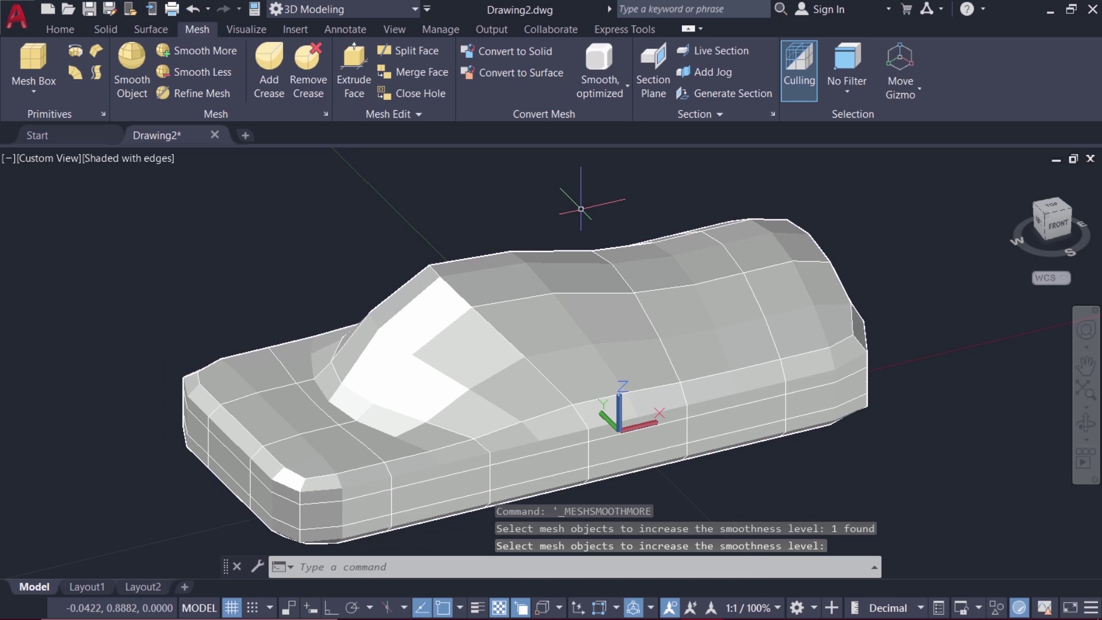
click(202, 50)
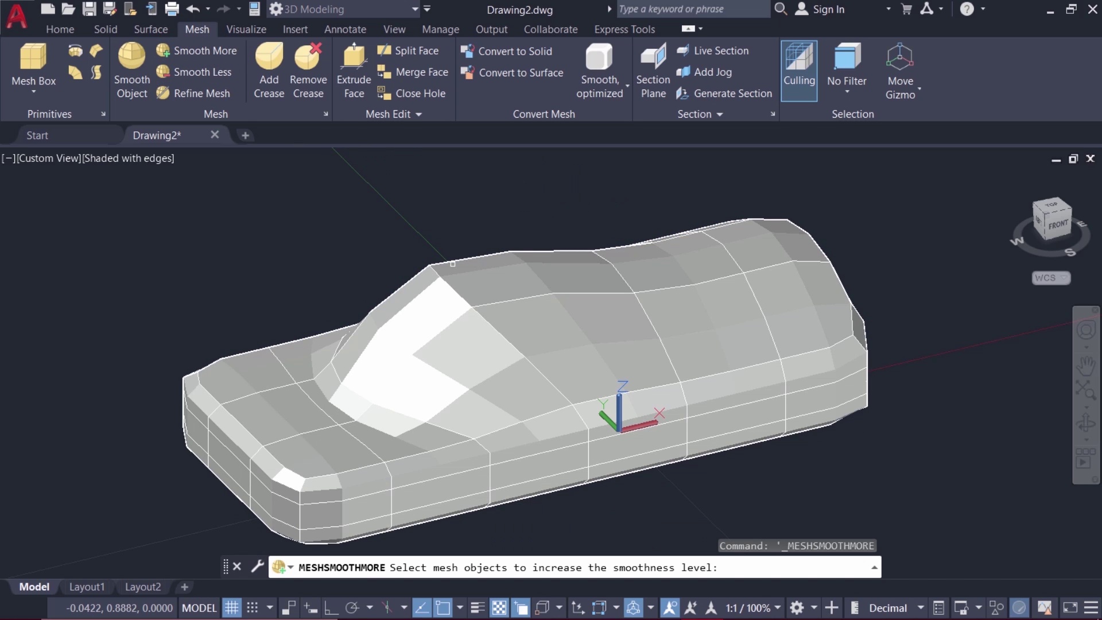
click(481, 305)
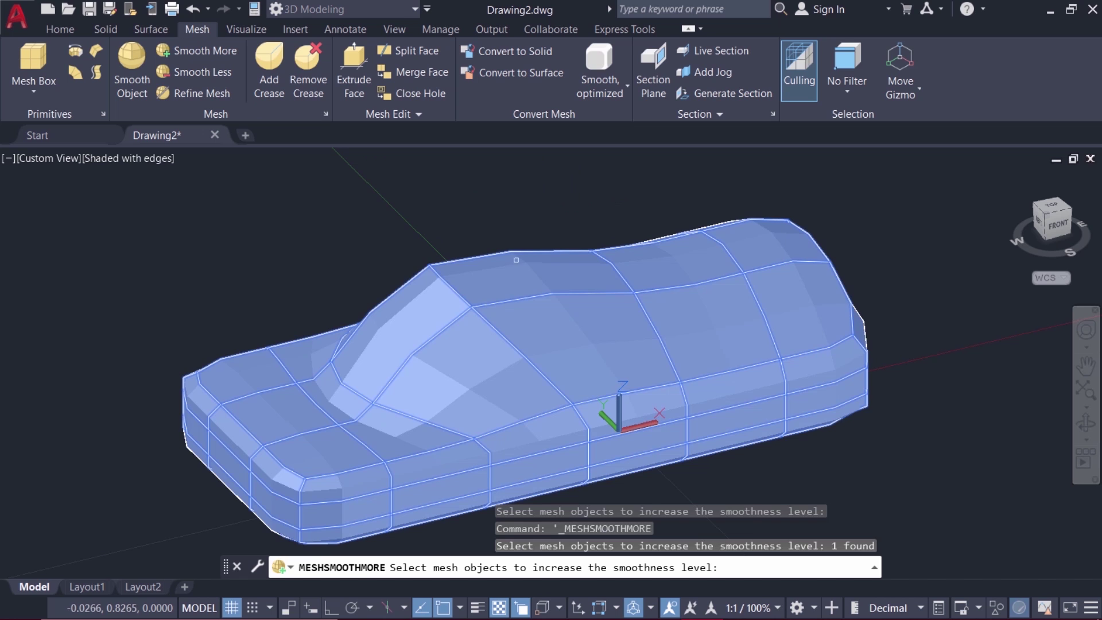
key(Return)
key(Return)
click(511, 308)
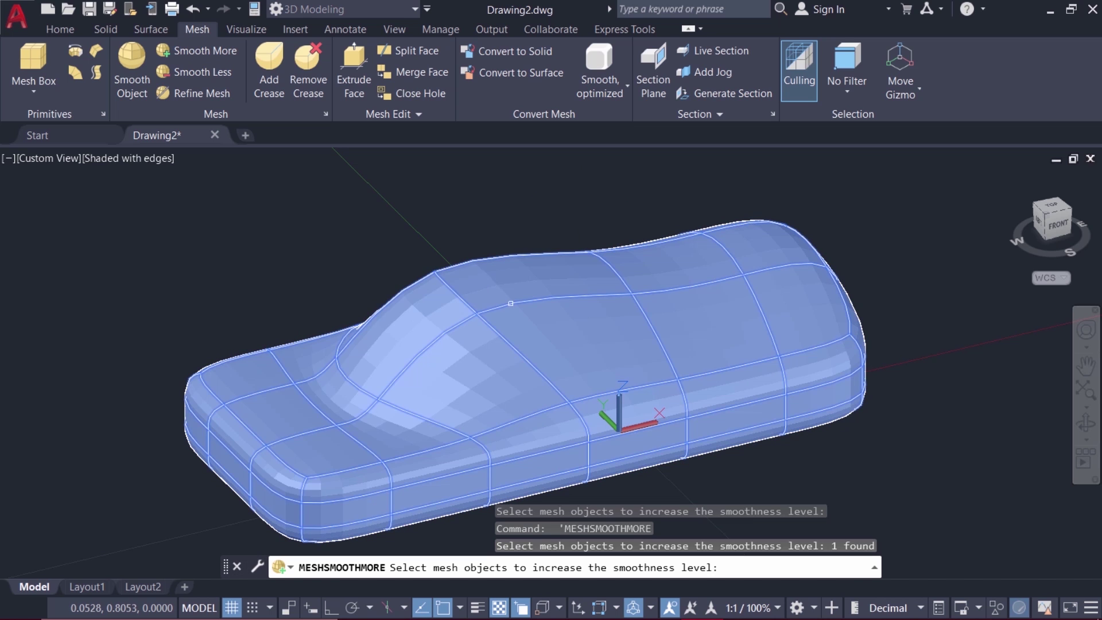
key(Return)
key(Return)
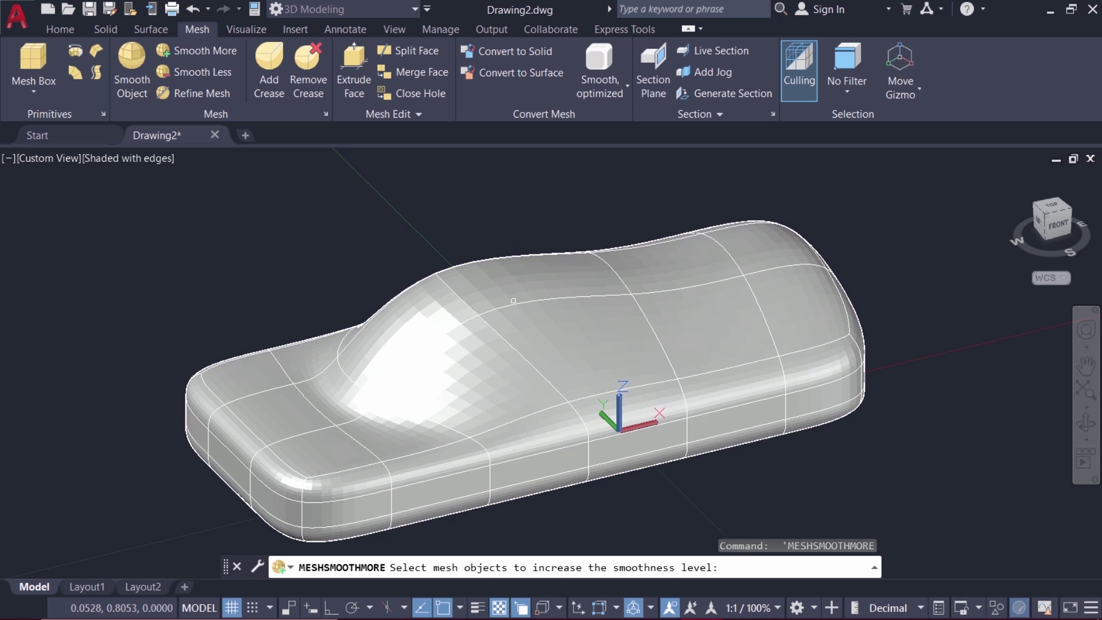
click(518, 304)
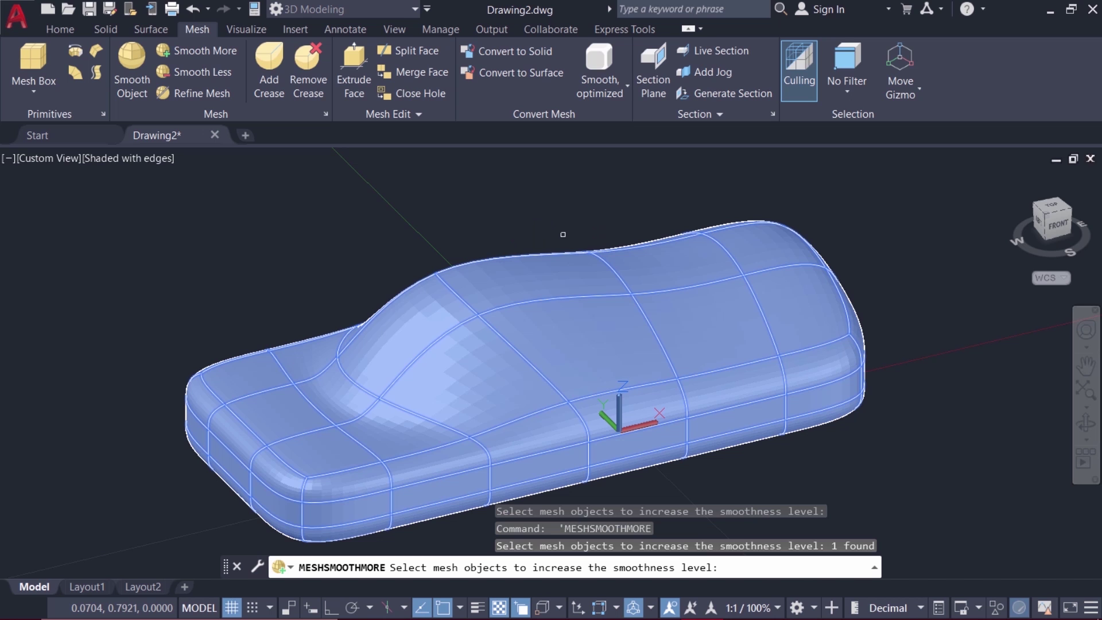
key(Return)
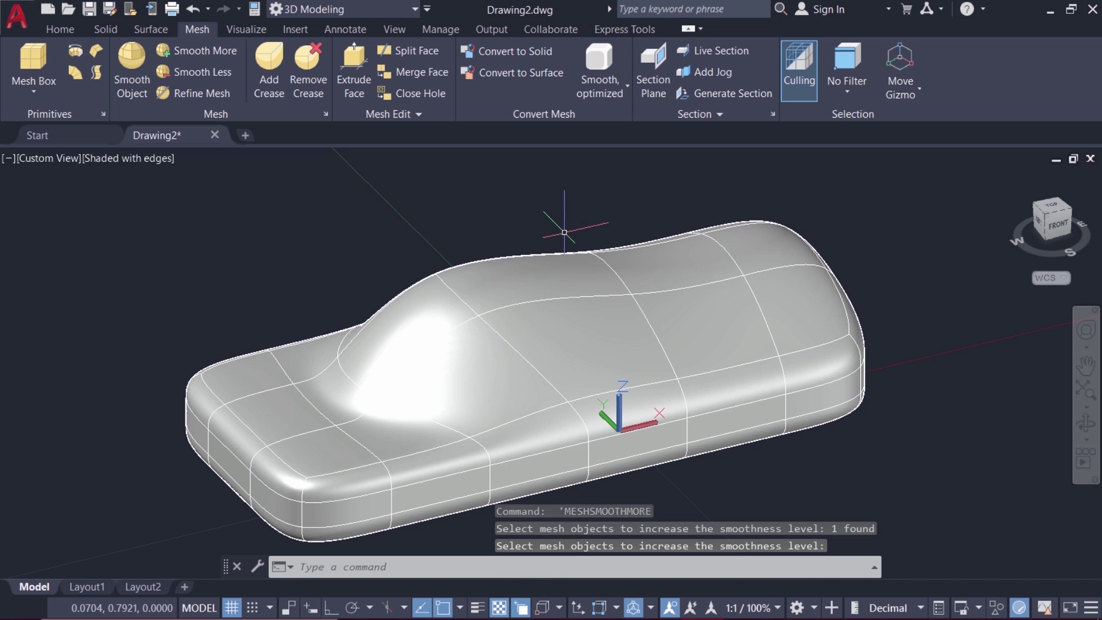
click(127, 158)
Show the car body in the Realistic visual style, orbit it, and confirm Smoothness Level 4
click(183, 245)
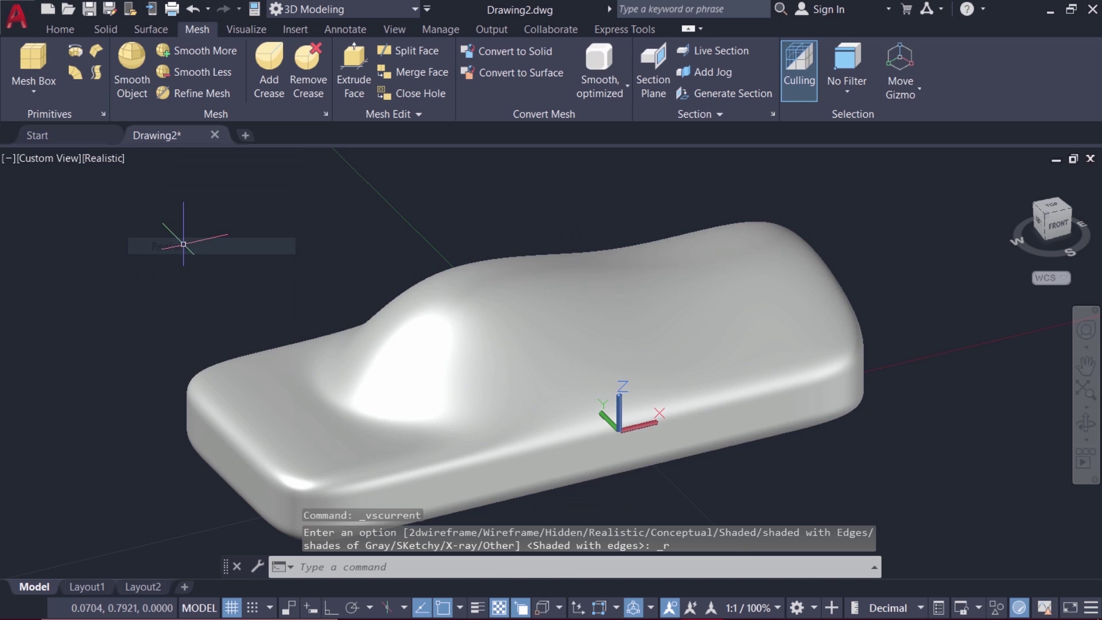
shift+middle_drag(491, 373, 568, 459)
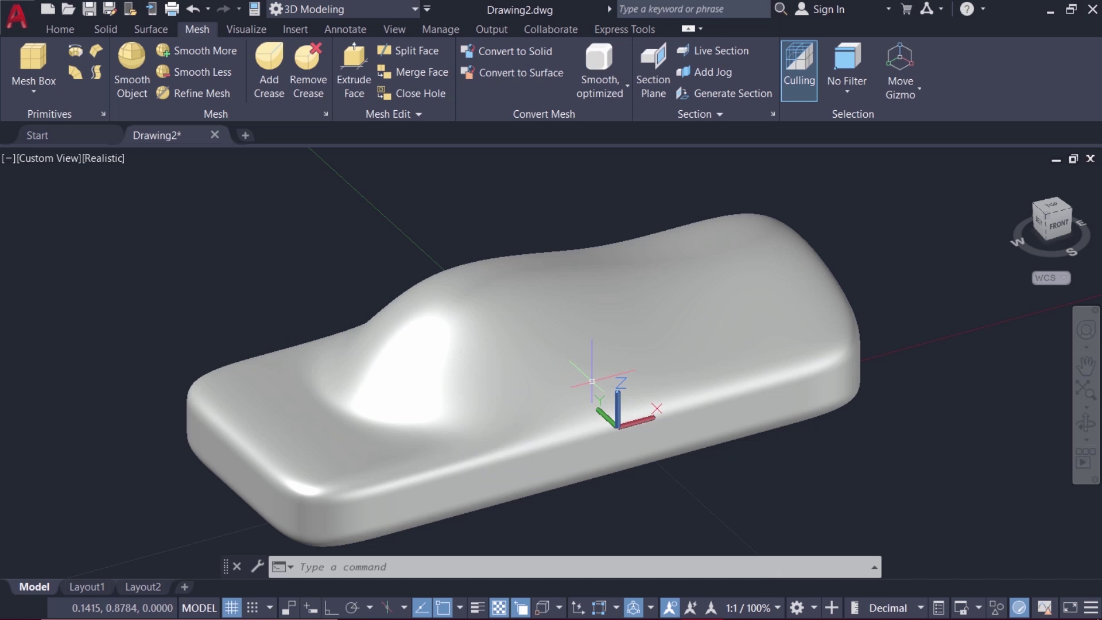
mouse_move(589, 380)
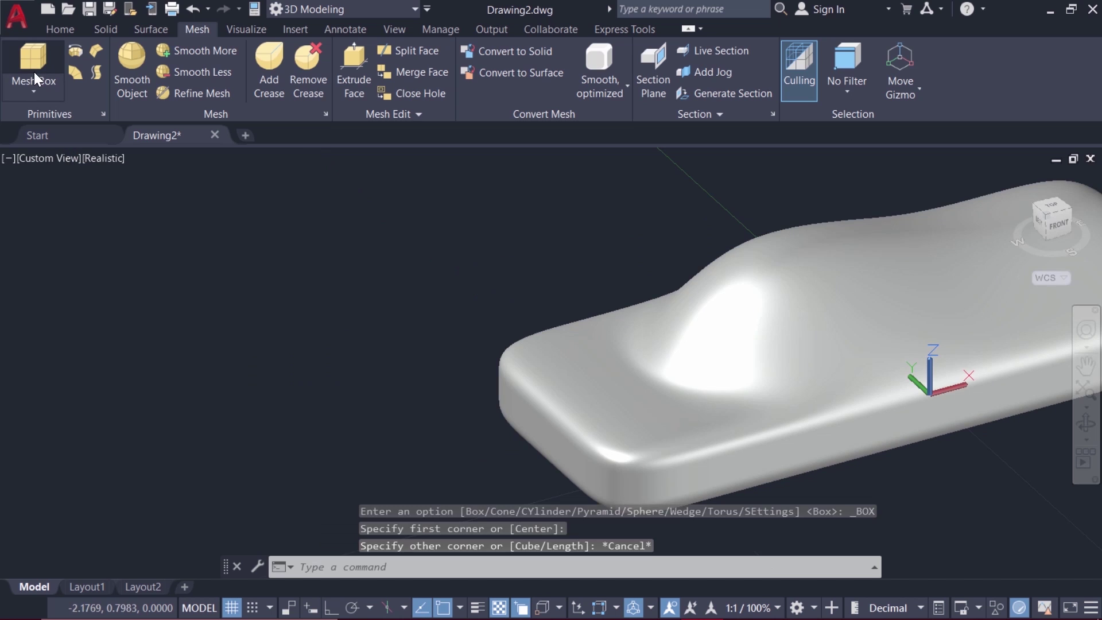
Create a mesh box left of the car body from two base corners and a height
click(34, 63)
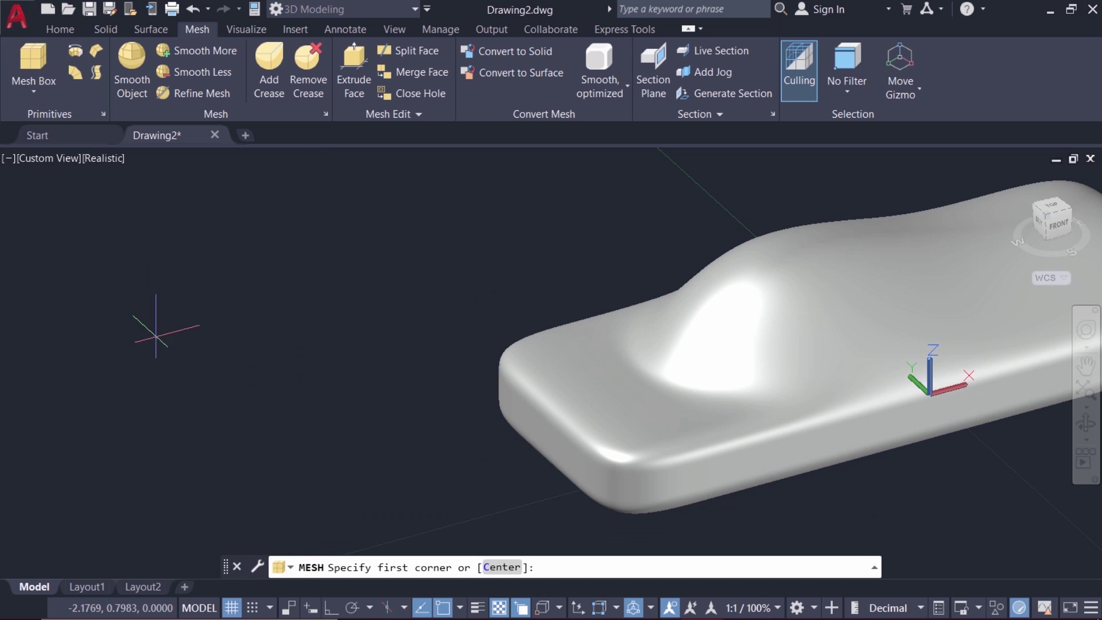
click(132, 493)
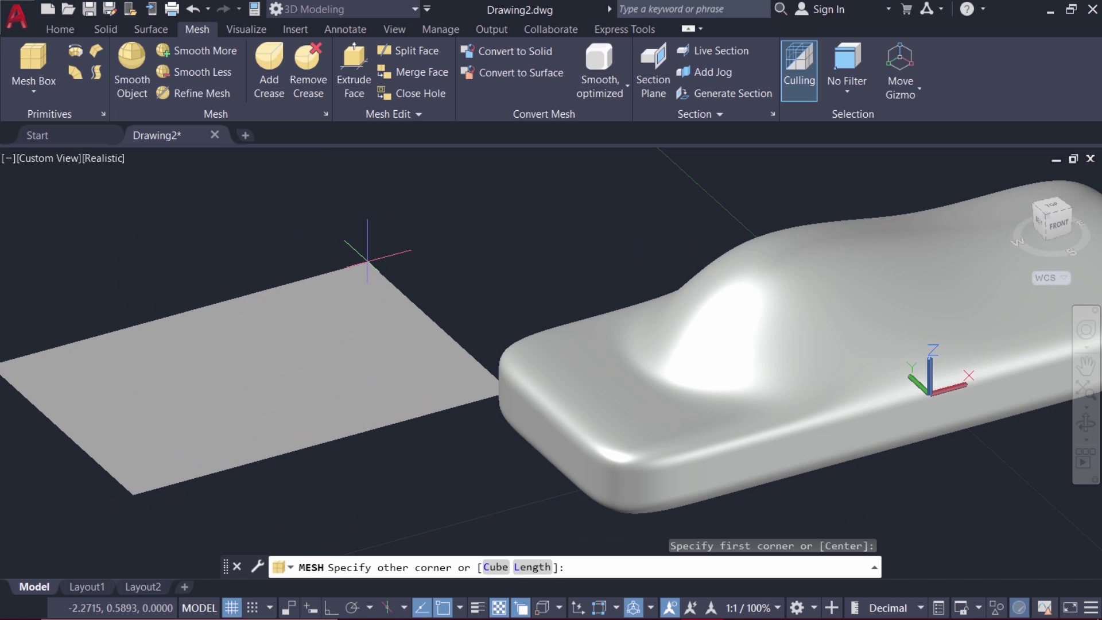
click(387, 265)
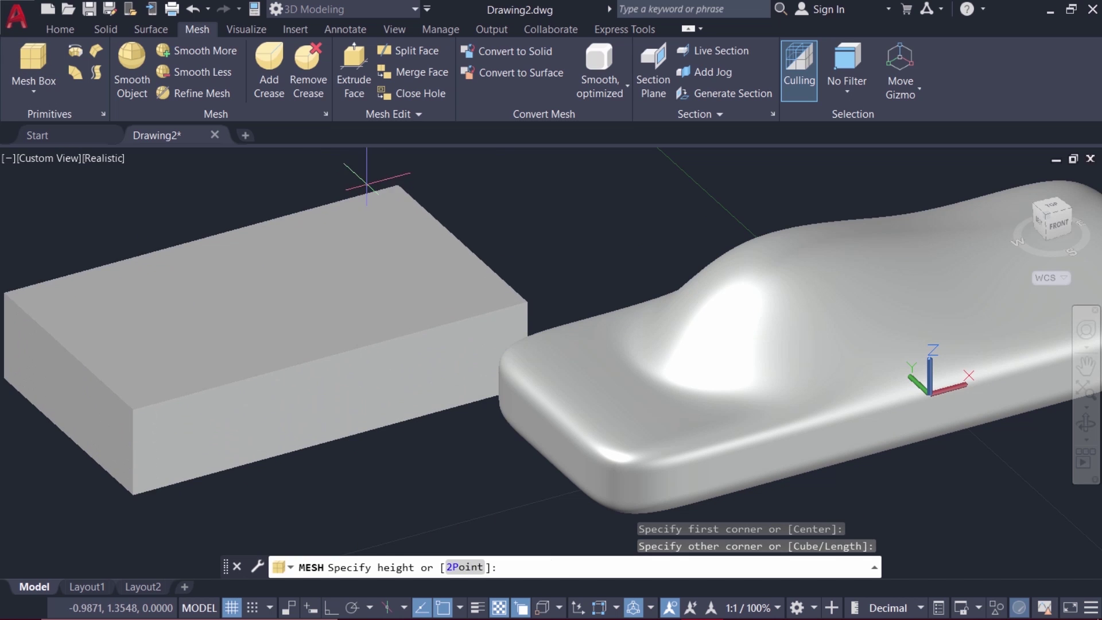
click(374, 215)
scroll(244, 210, down, 2)
scroll(172, 198, up, 1)
Switch to the Shaded with edges visual style and pan to frame the box and car
click(93, 159)
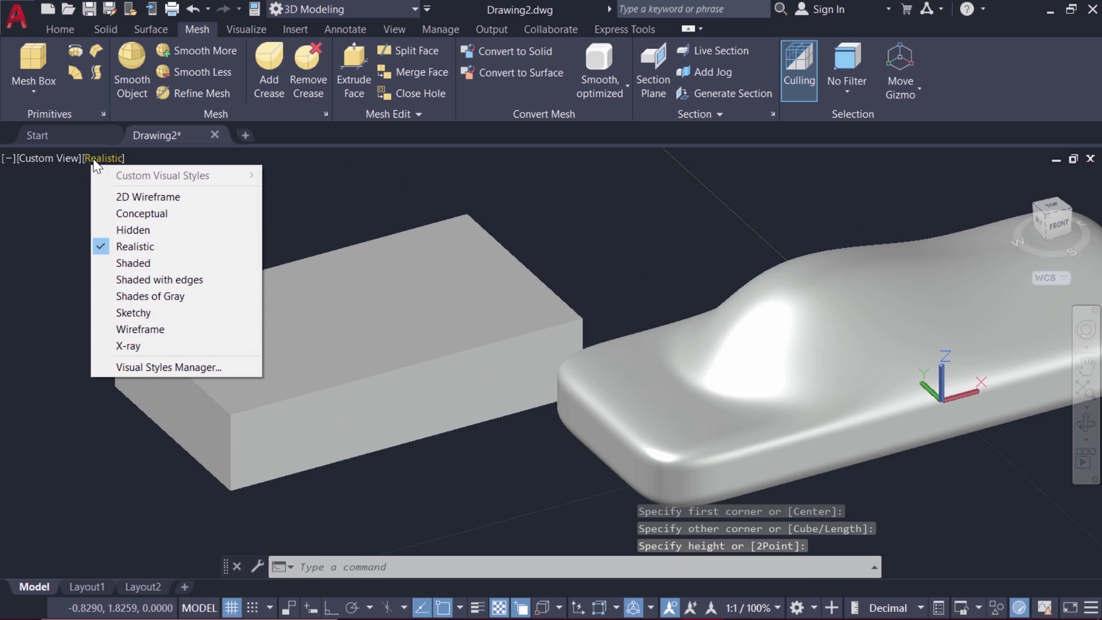
click(172, 278)
middle_drag(387, 321, 375, 343)
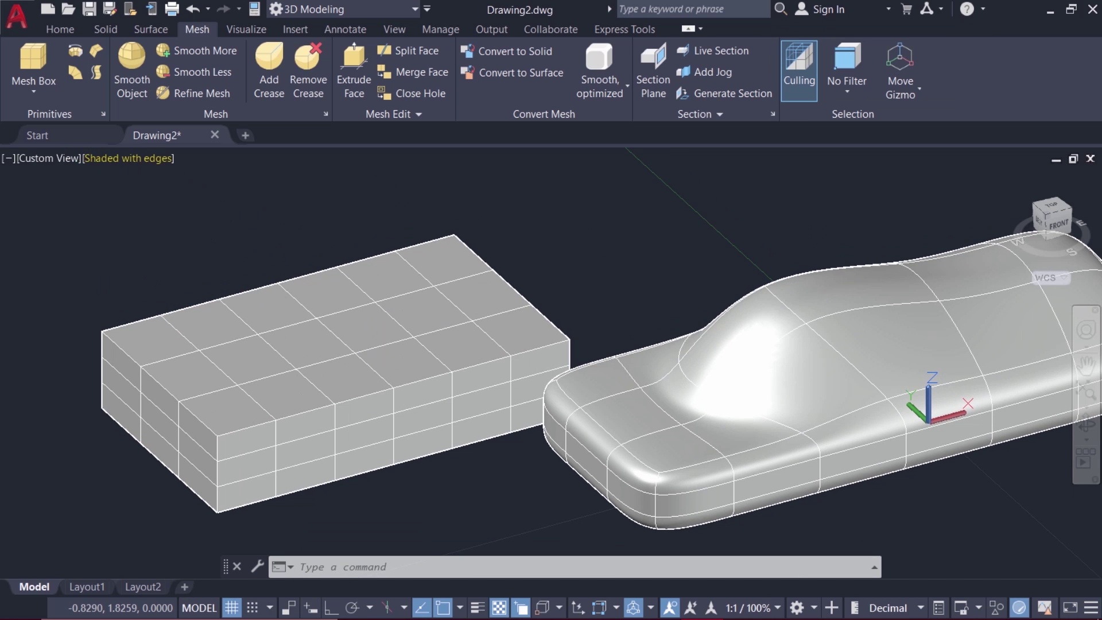
Set the Box tessellation Length, Width and Height divisions to 12 in Mesh Primitive Options
click(103, 115)
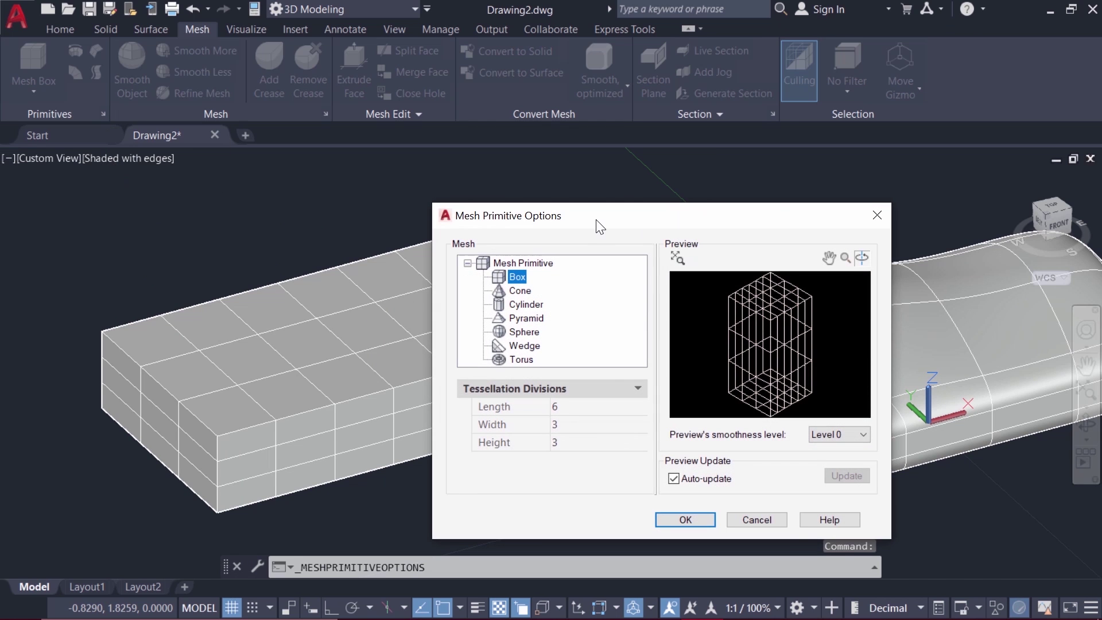
drag(595, 222, 437, 131)
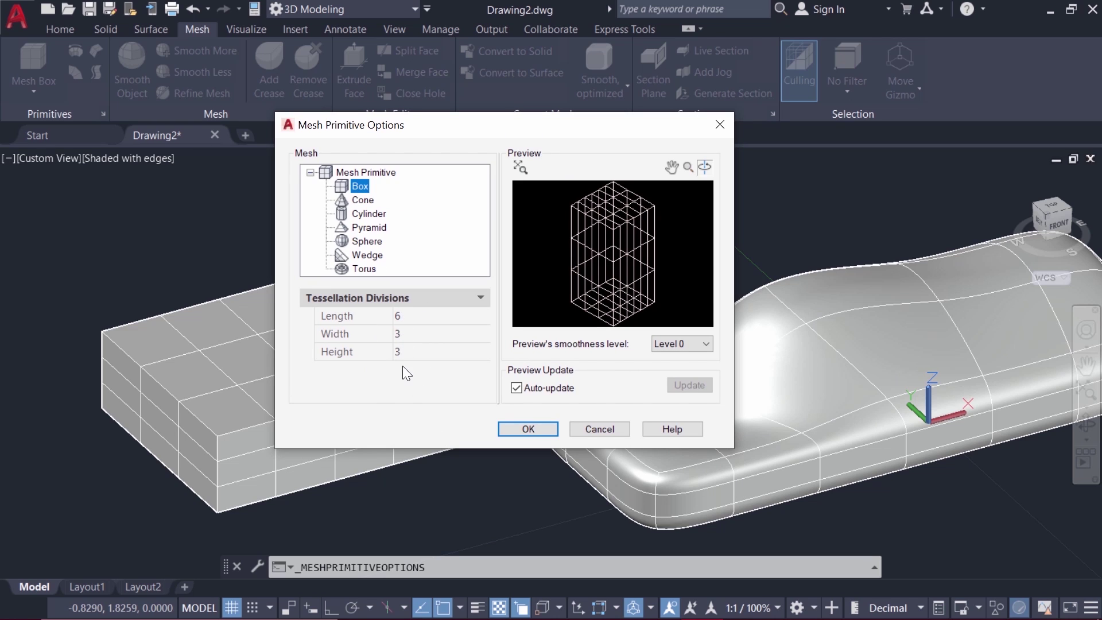
click(418, 318)
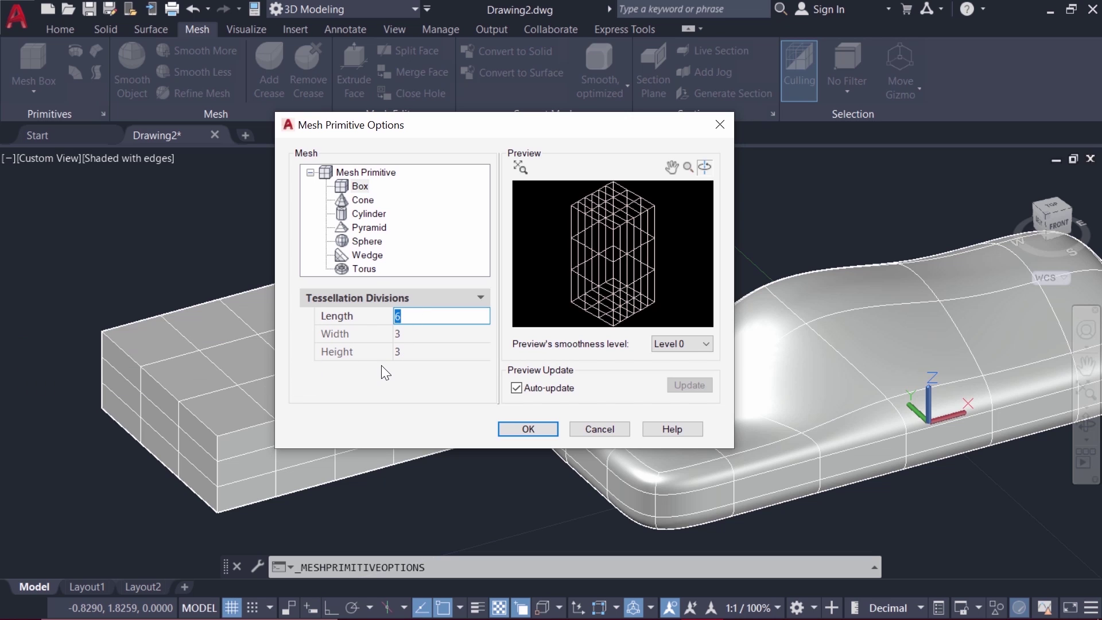
text(12)
key(Tab)
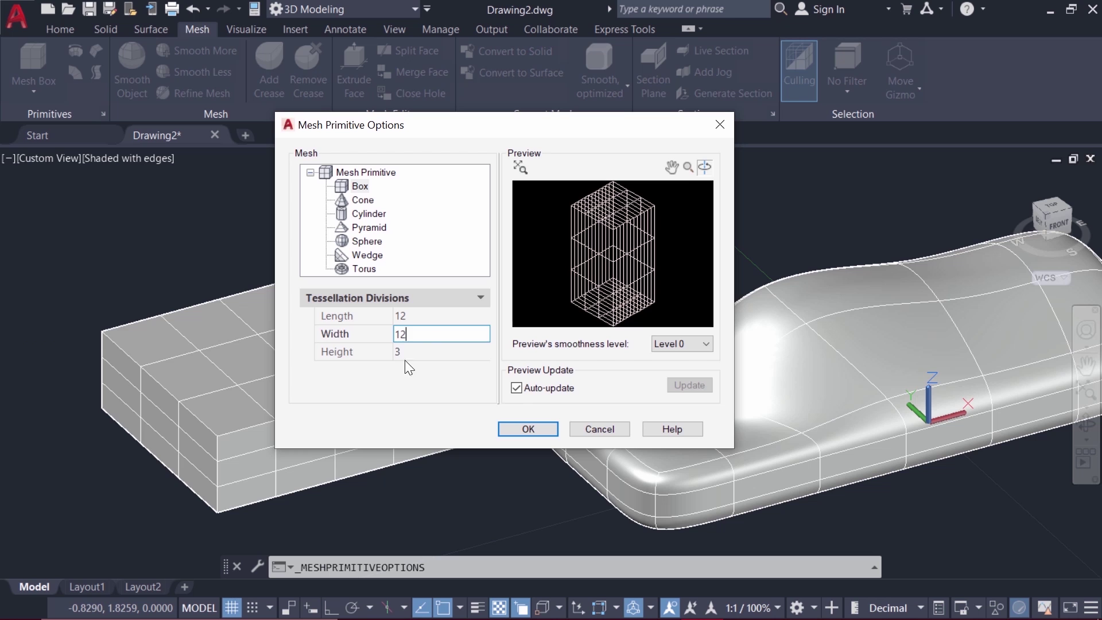
text(12)
key(Tab)
click(517, 427)
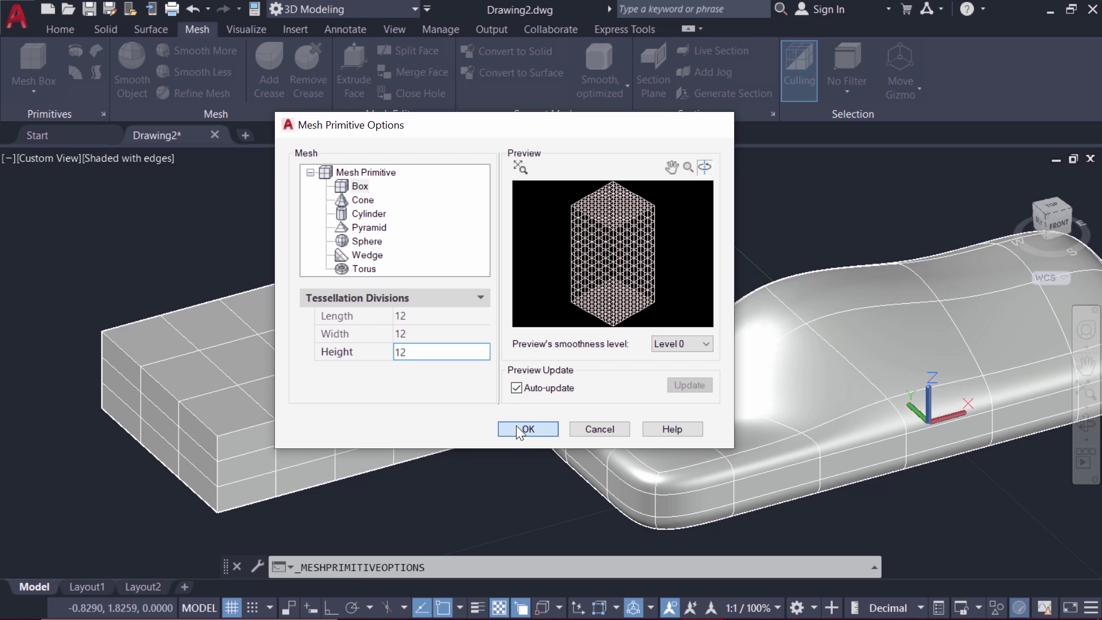
Draw a second mesh box with 12 divisions per side behind the first box and car
click(40, 85)
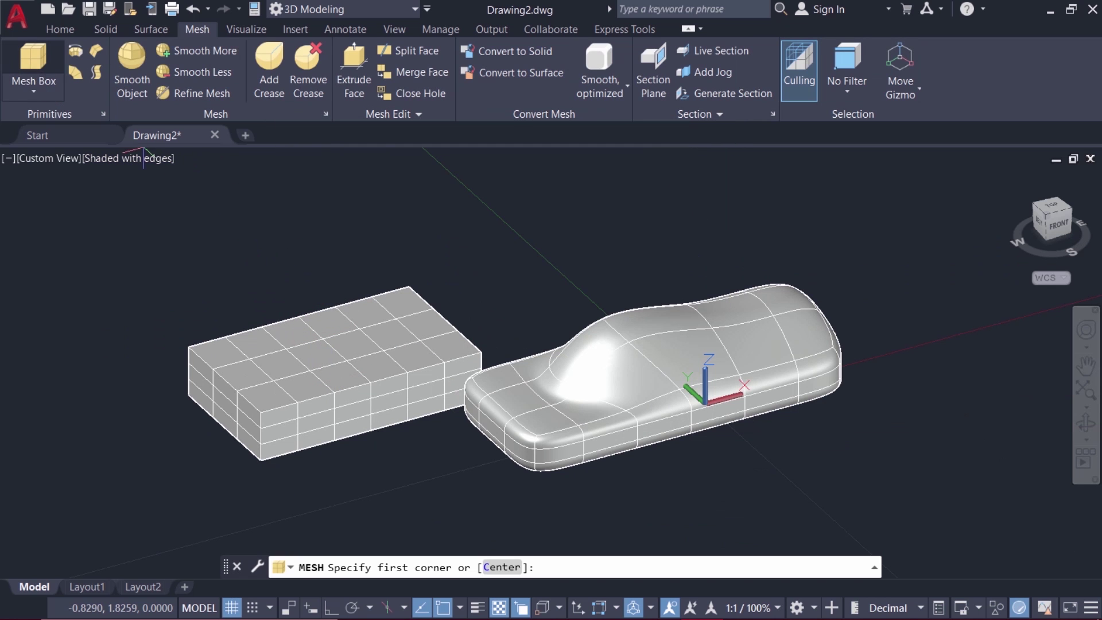
click(178, 308)
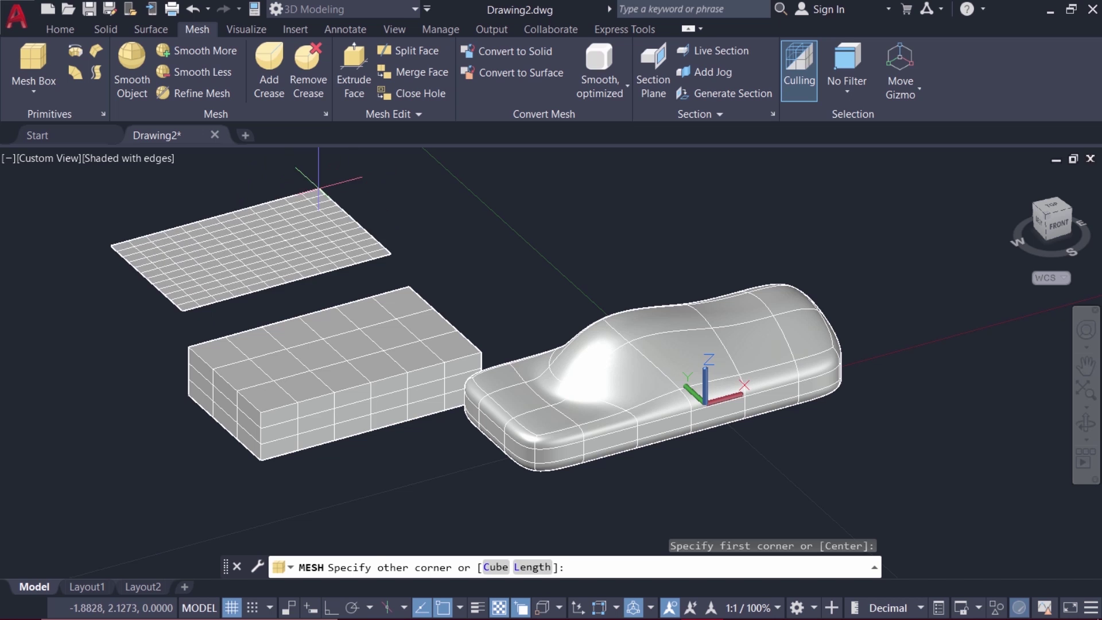
click(317, 185)
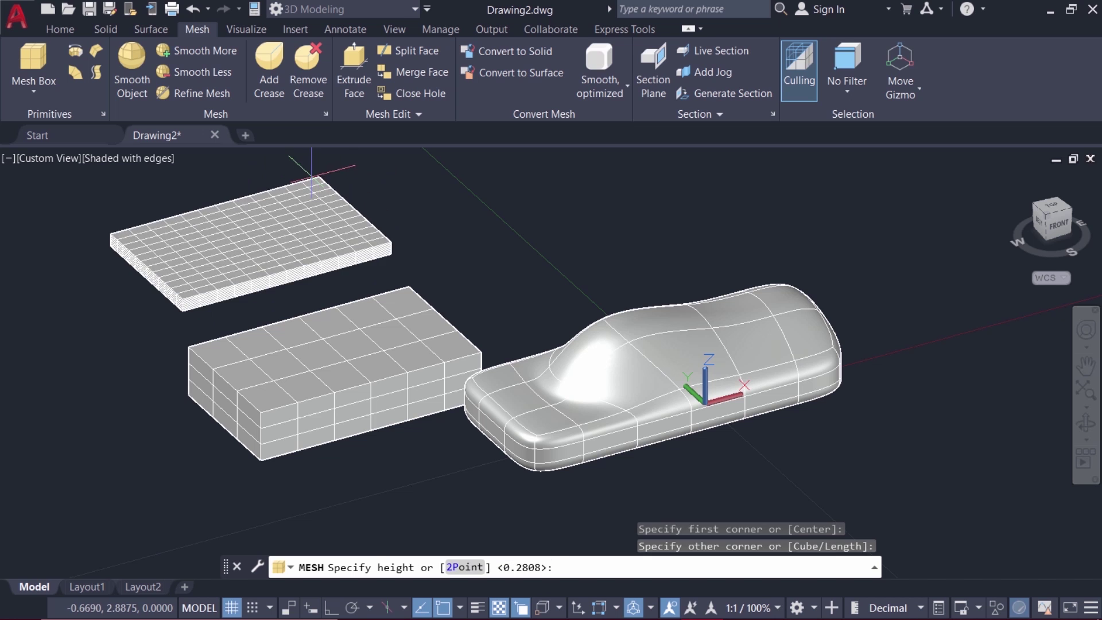
click(296, 145)
scroll(373, 344, down, 1)
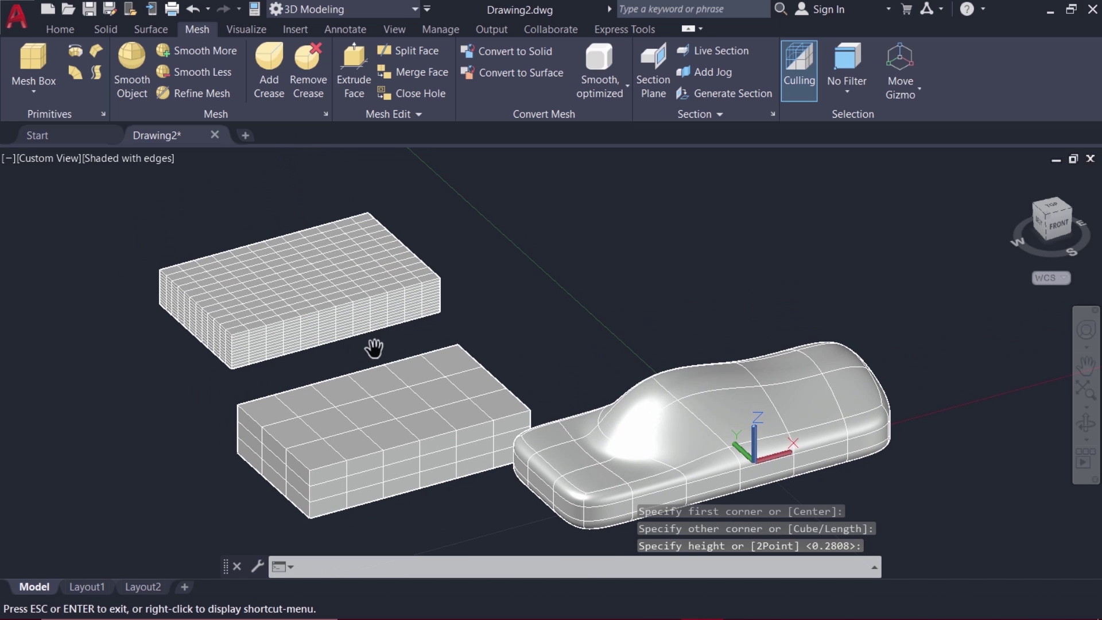
scroll(292, 264, up, 4)
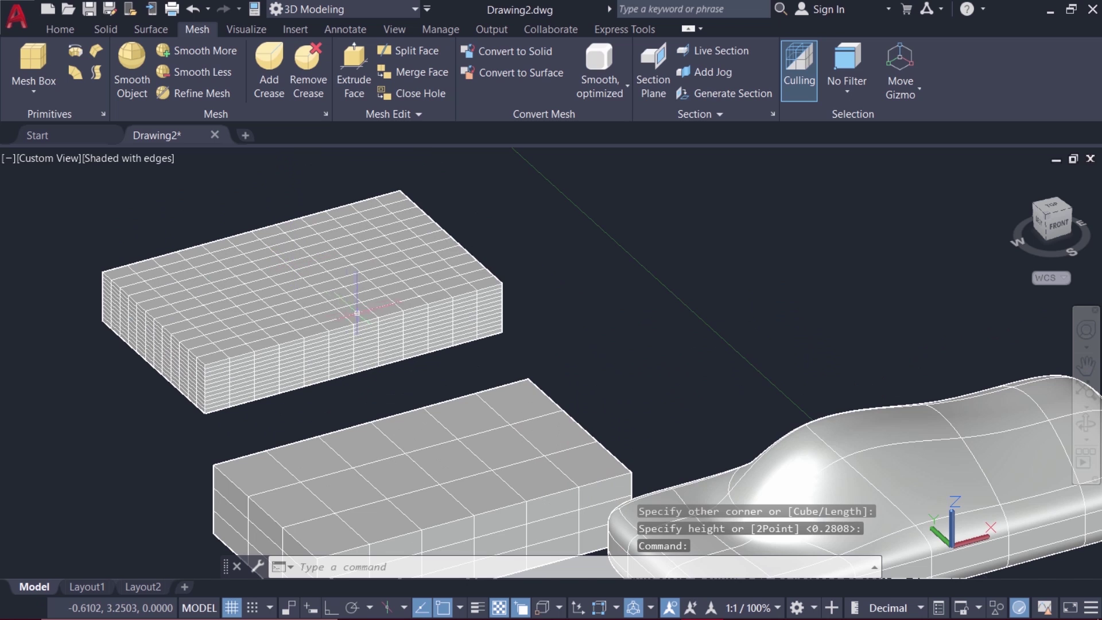
mouse_move(379, 249)
scroll(379, 248, down, 4)
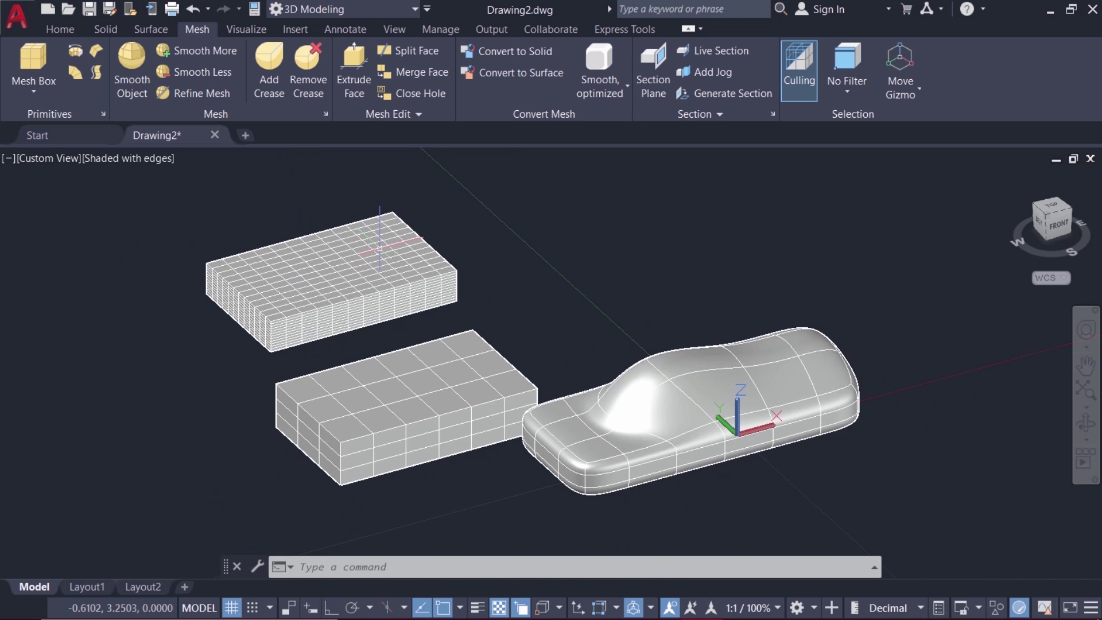
scroll(382, 251, up, 3)
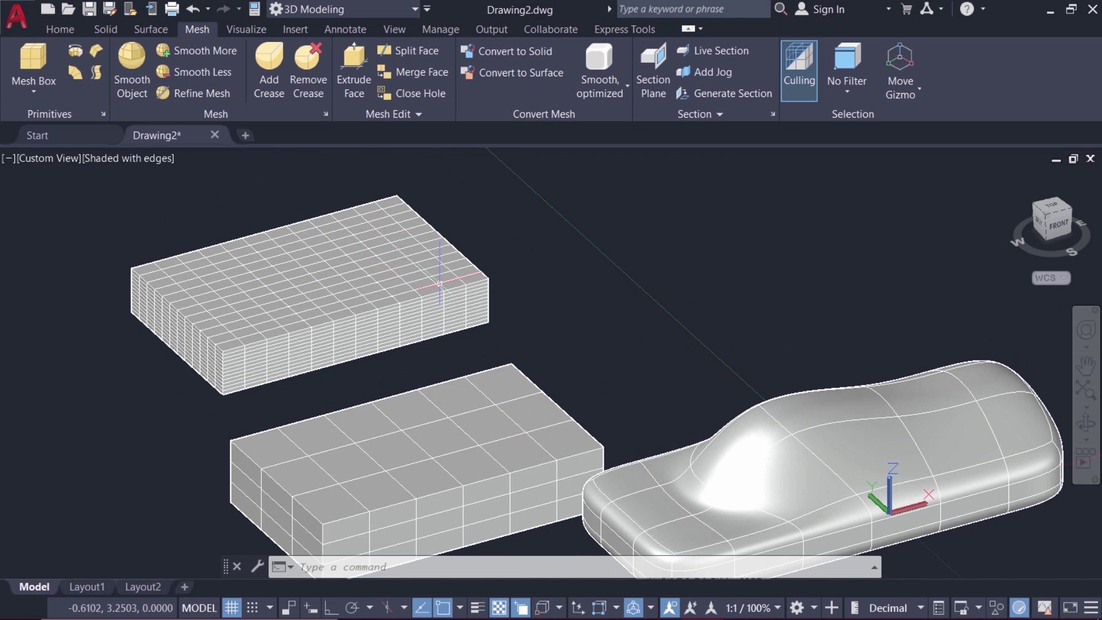
Create an eight-sided mesh cylinder behind the car by picking its centre, radius and height
click(33, 89)
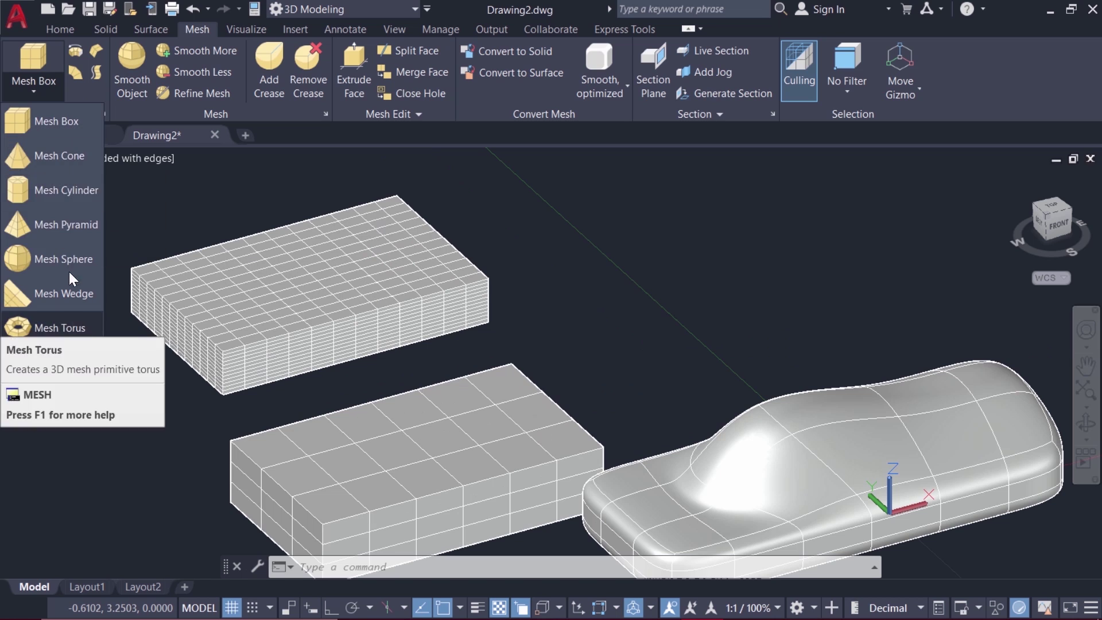
click(82, 185)
click(43, 89)
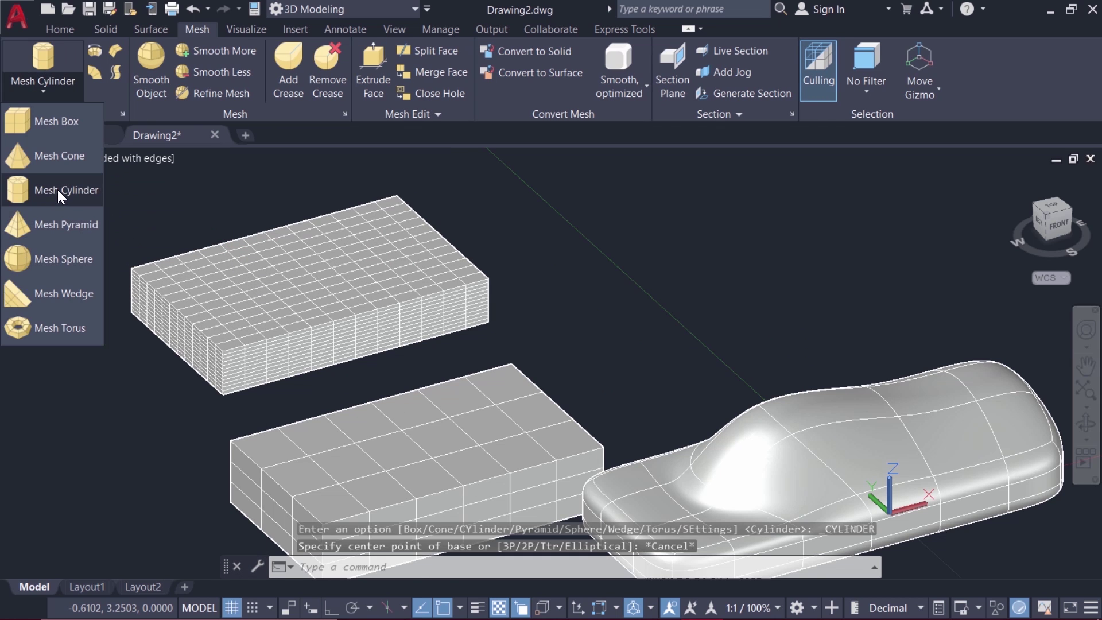
click(58, 190)
click(658, 289)
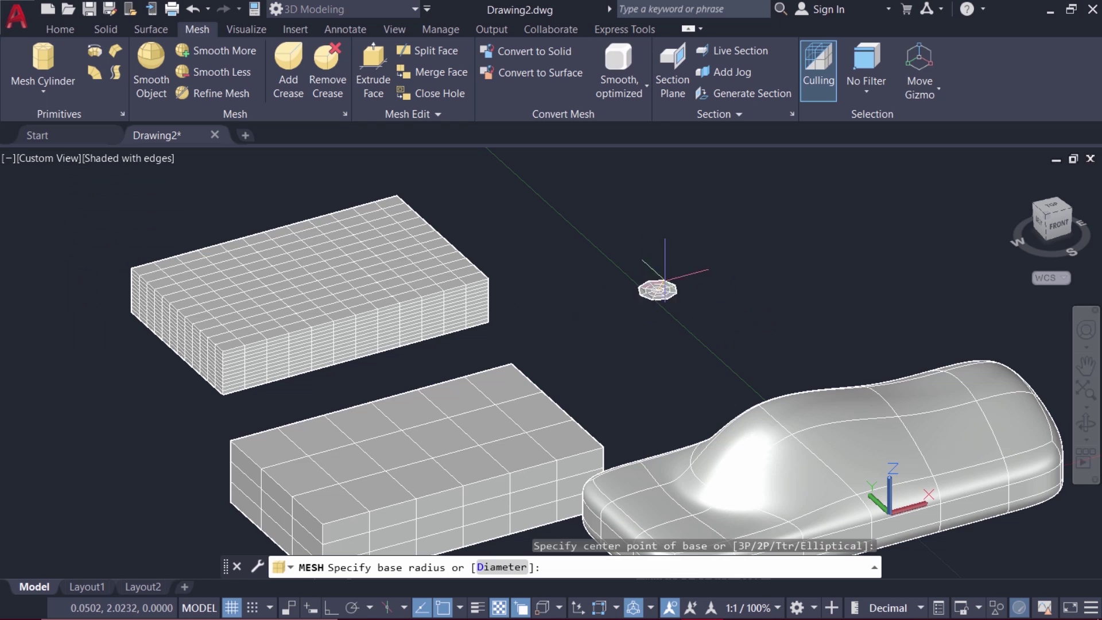
click(685, 260)
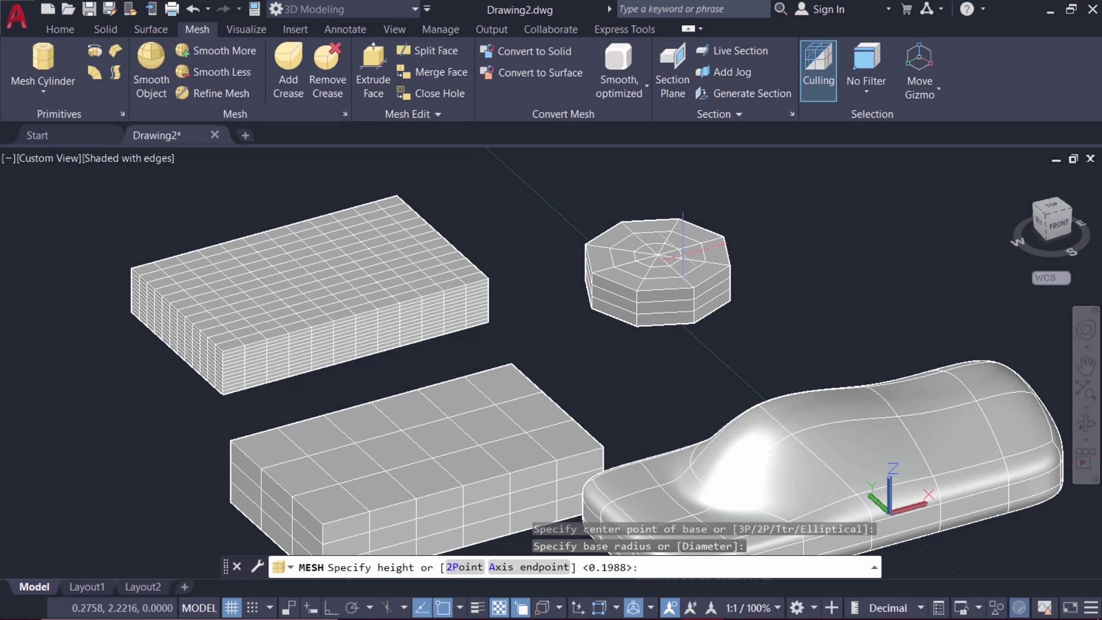
scroll(683, 254, down, 3)
click(710, 255)
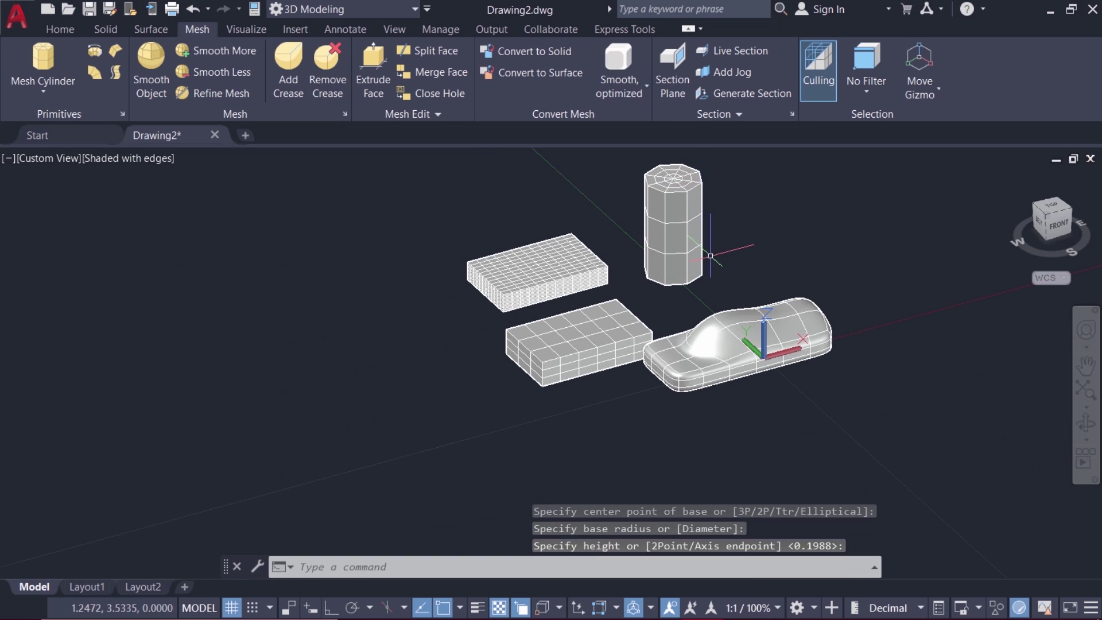
middle_drag(710, 255, 527, 313)
scroll(528, 313, up, 4)
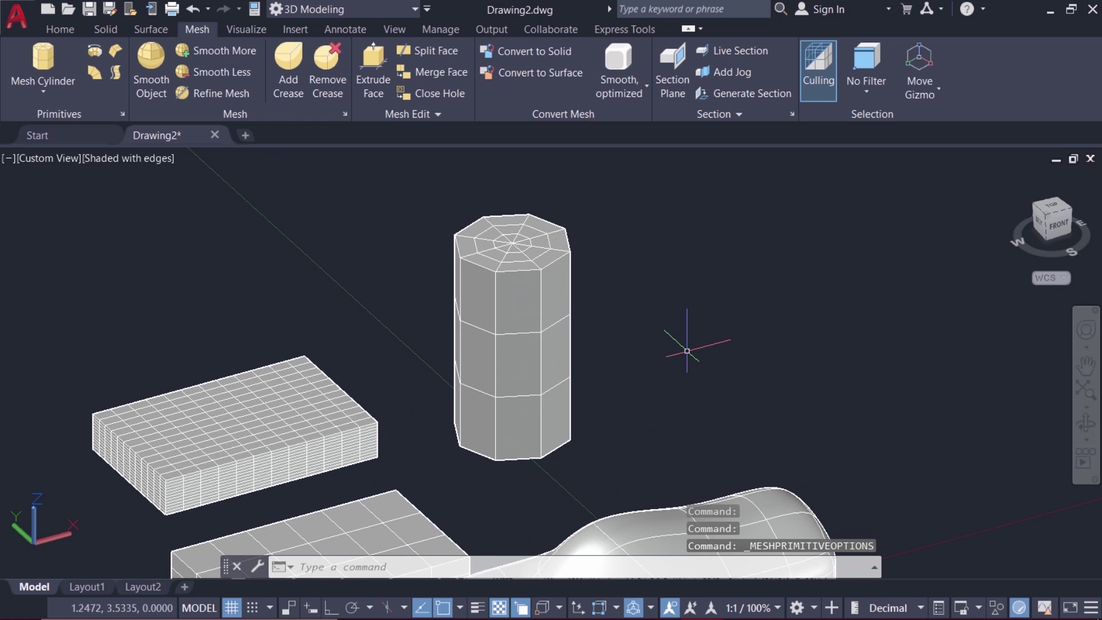
scroll(614, 376, down, 3)
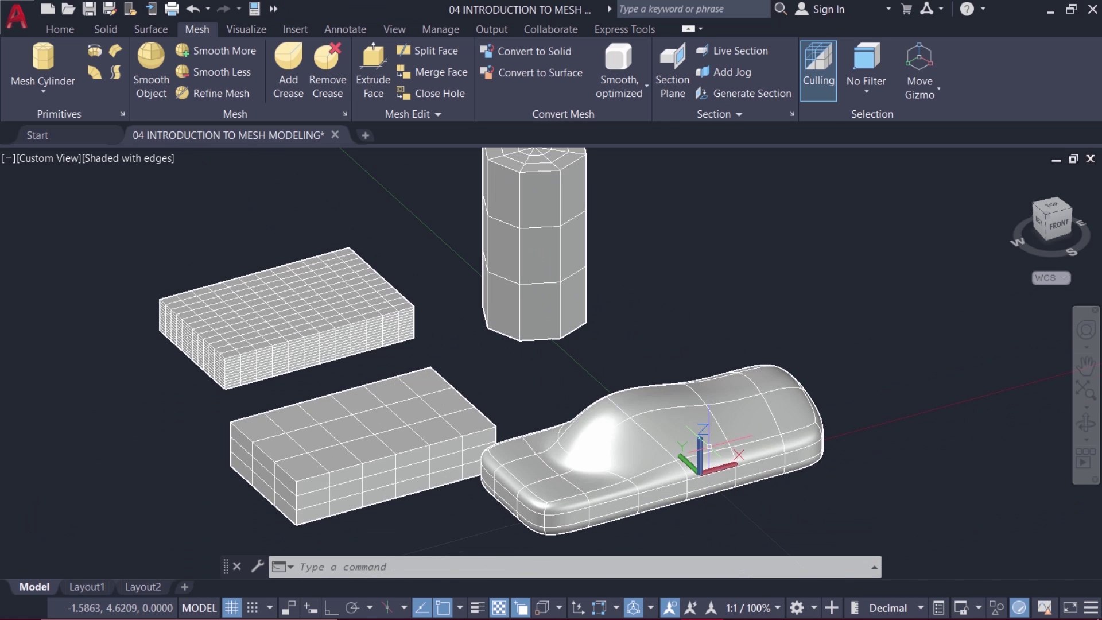
Zoom in with the mouse wheel until the car-body mesh fills most of the view
scroll(679, 446, up, 4)
scroll(686, 446, down, 2)
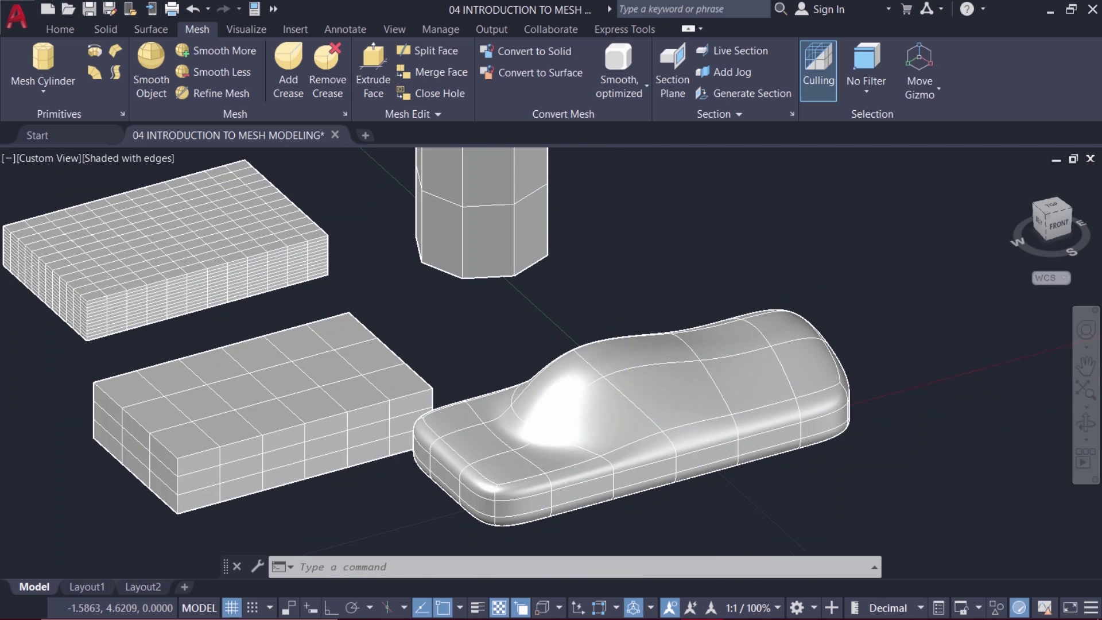
scroll(597, 381, up, 1)
scroll(605, 377, up, 2)
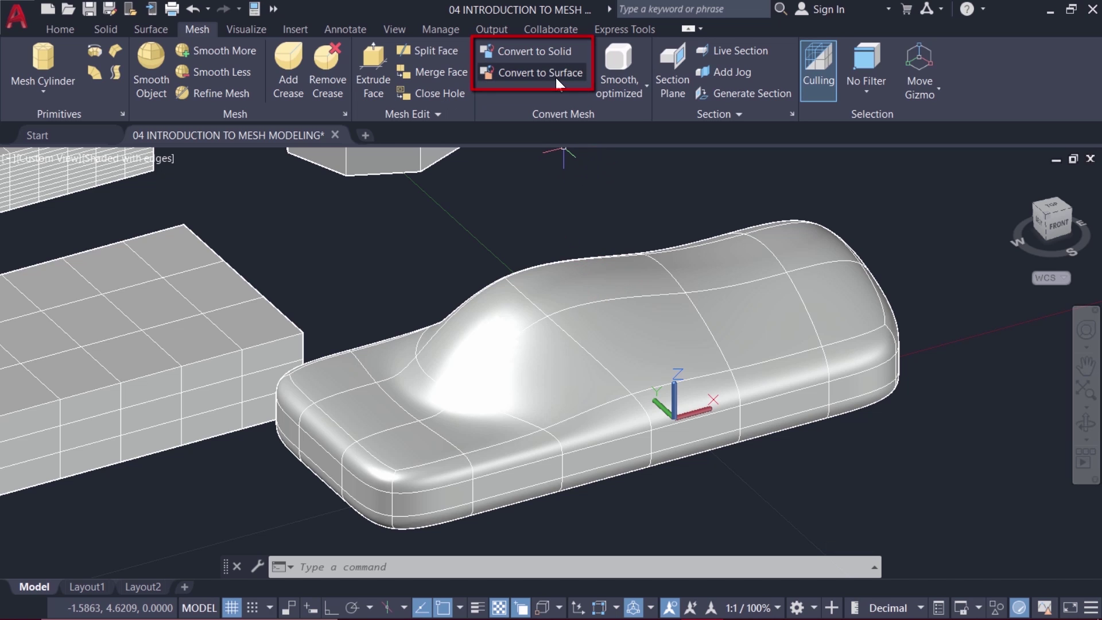
Run Convert to Solid on the smoothed car-body mesh, turning it into a 3D Solid
click(552, 54)
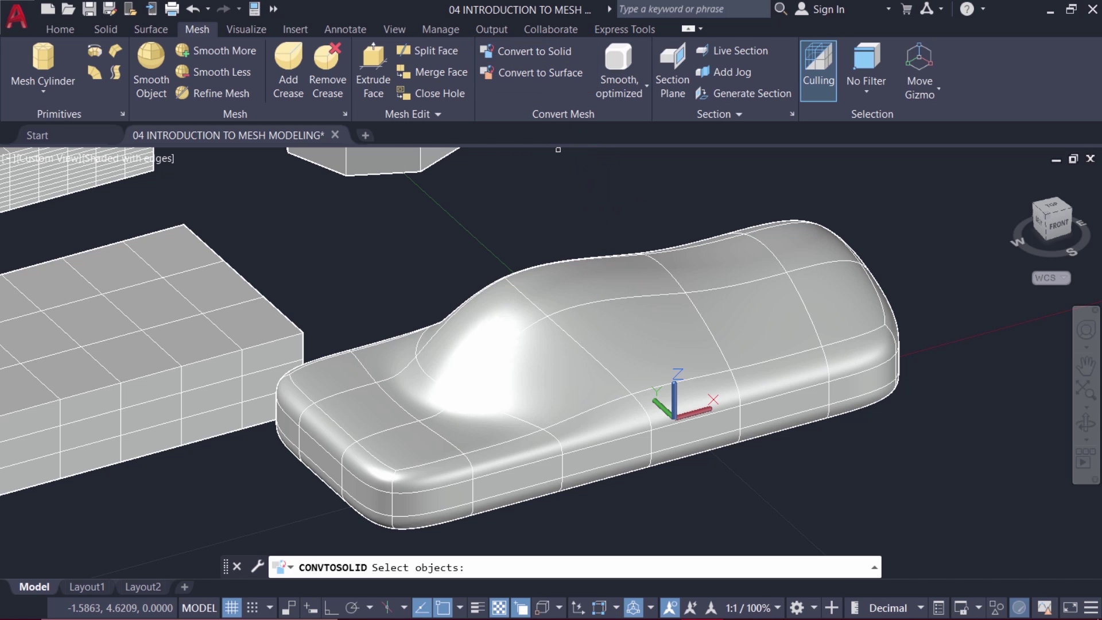
click(625, 325)
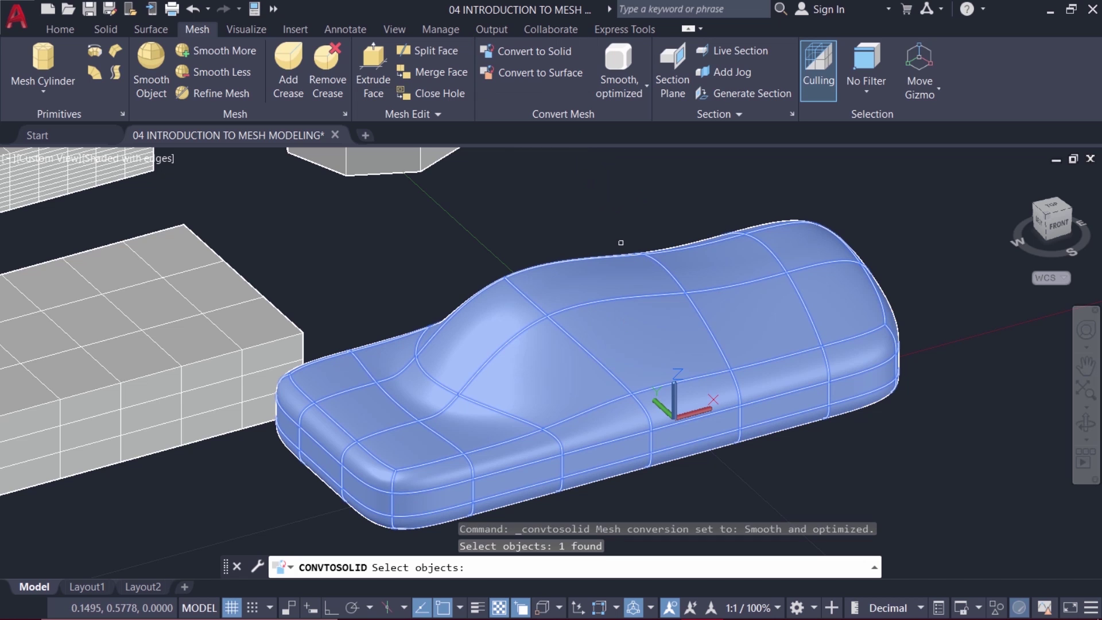
key(Return)
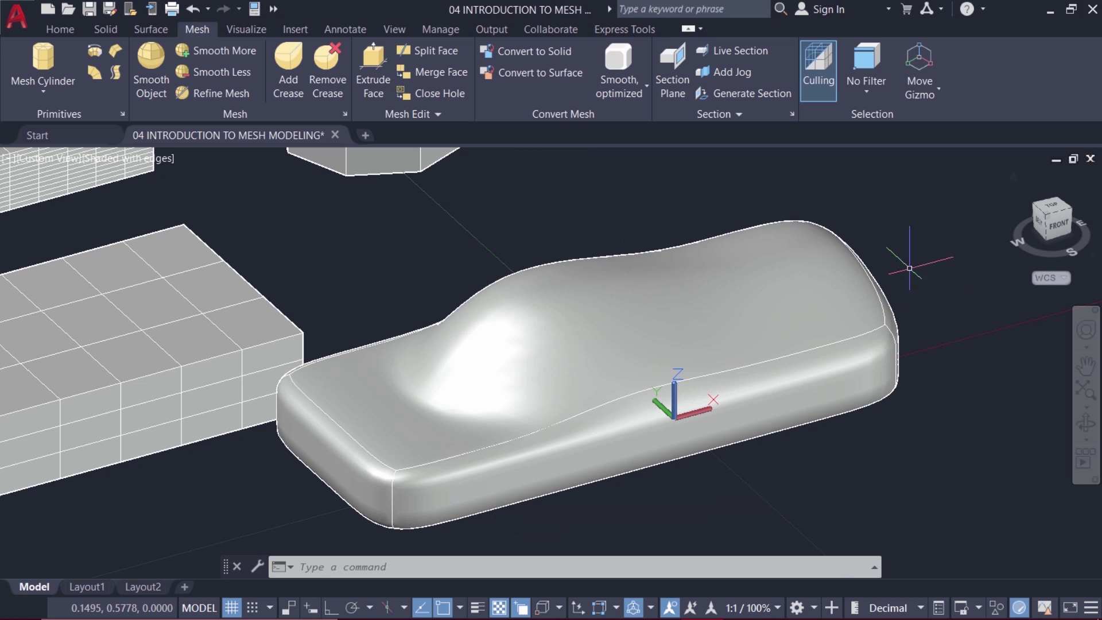
mouse_move(571, 350)
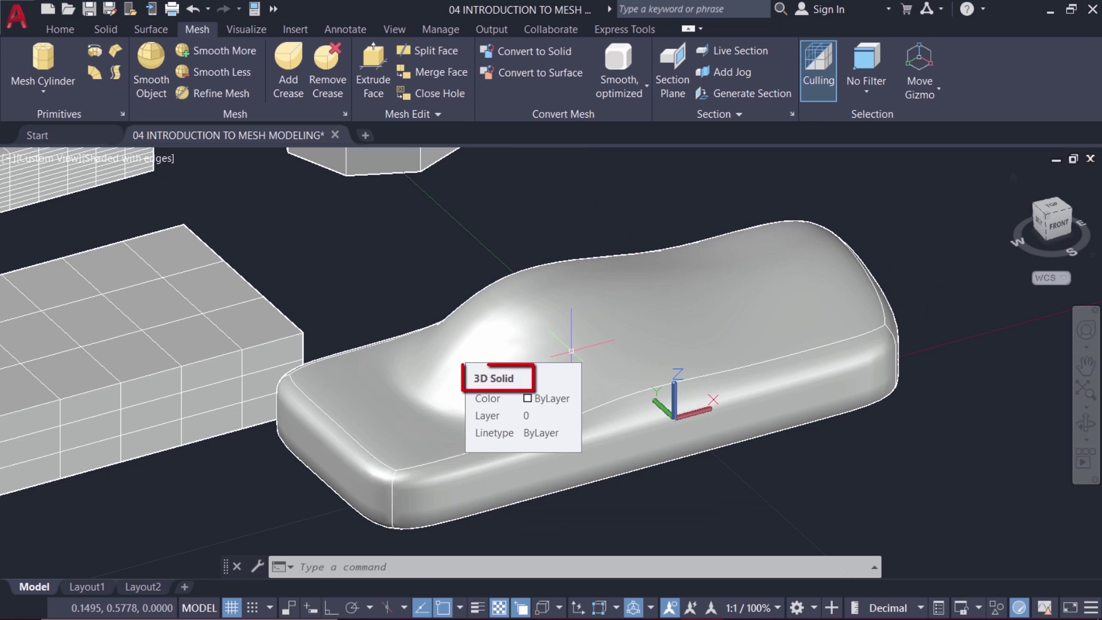